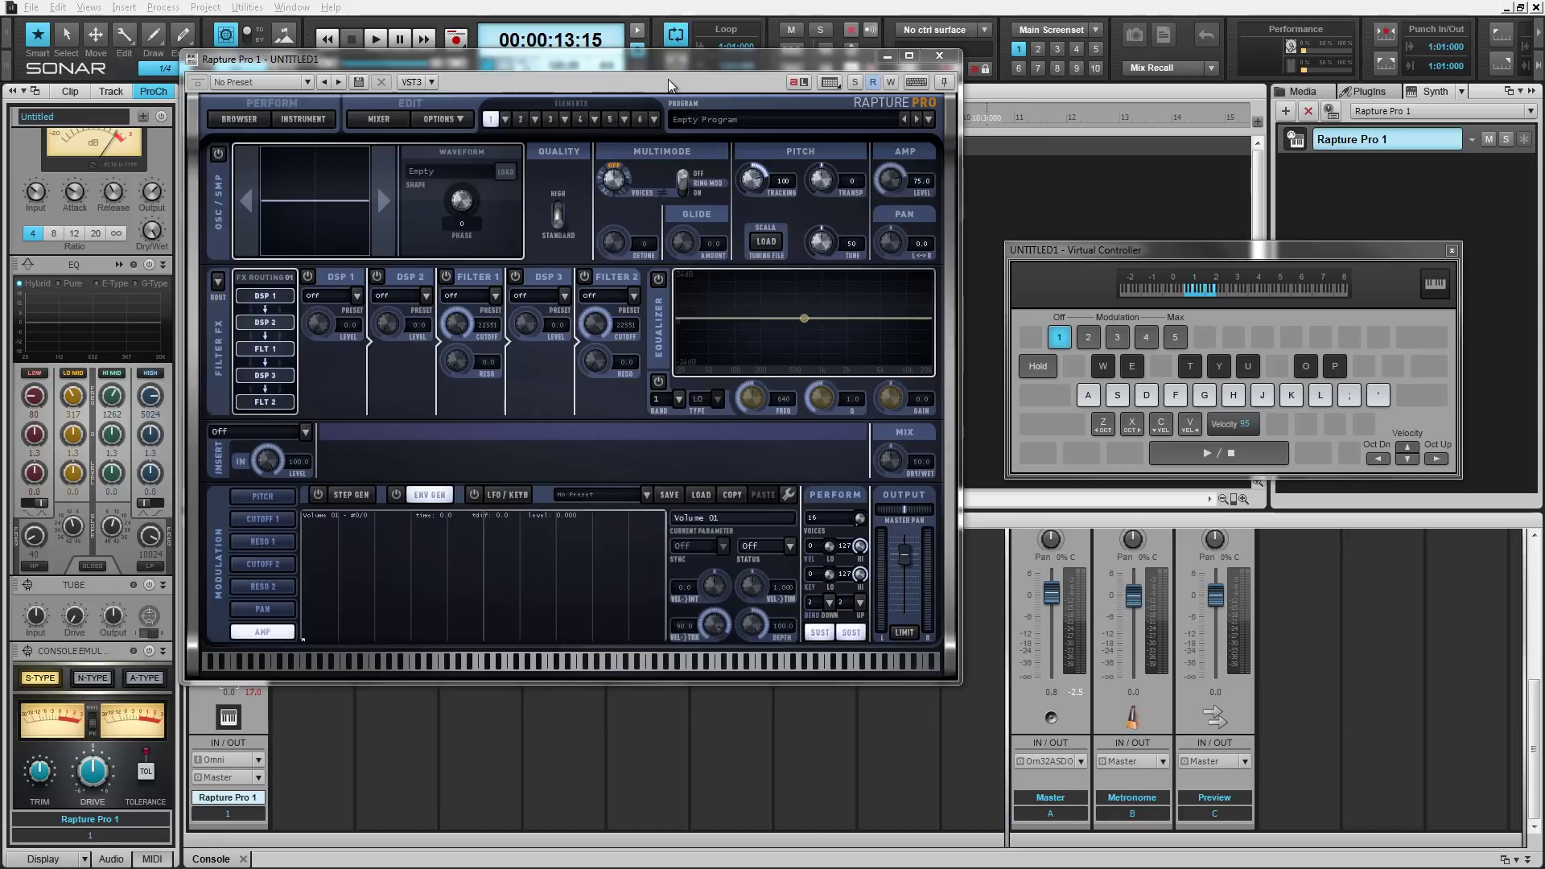
Look through elements 2–4 and the mixer page, then return to element 1
{"action": "left_click", "coordinate": [520, 120]}
{"action": "left_click", "coordinate": [550, 120]}
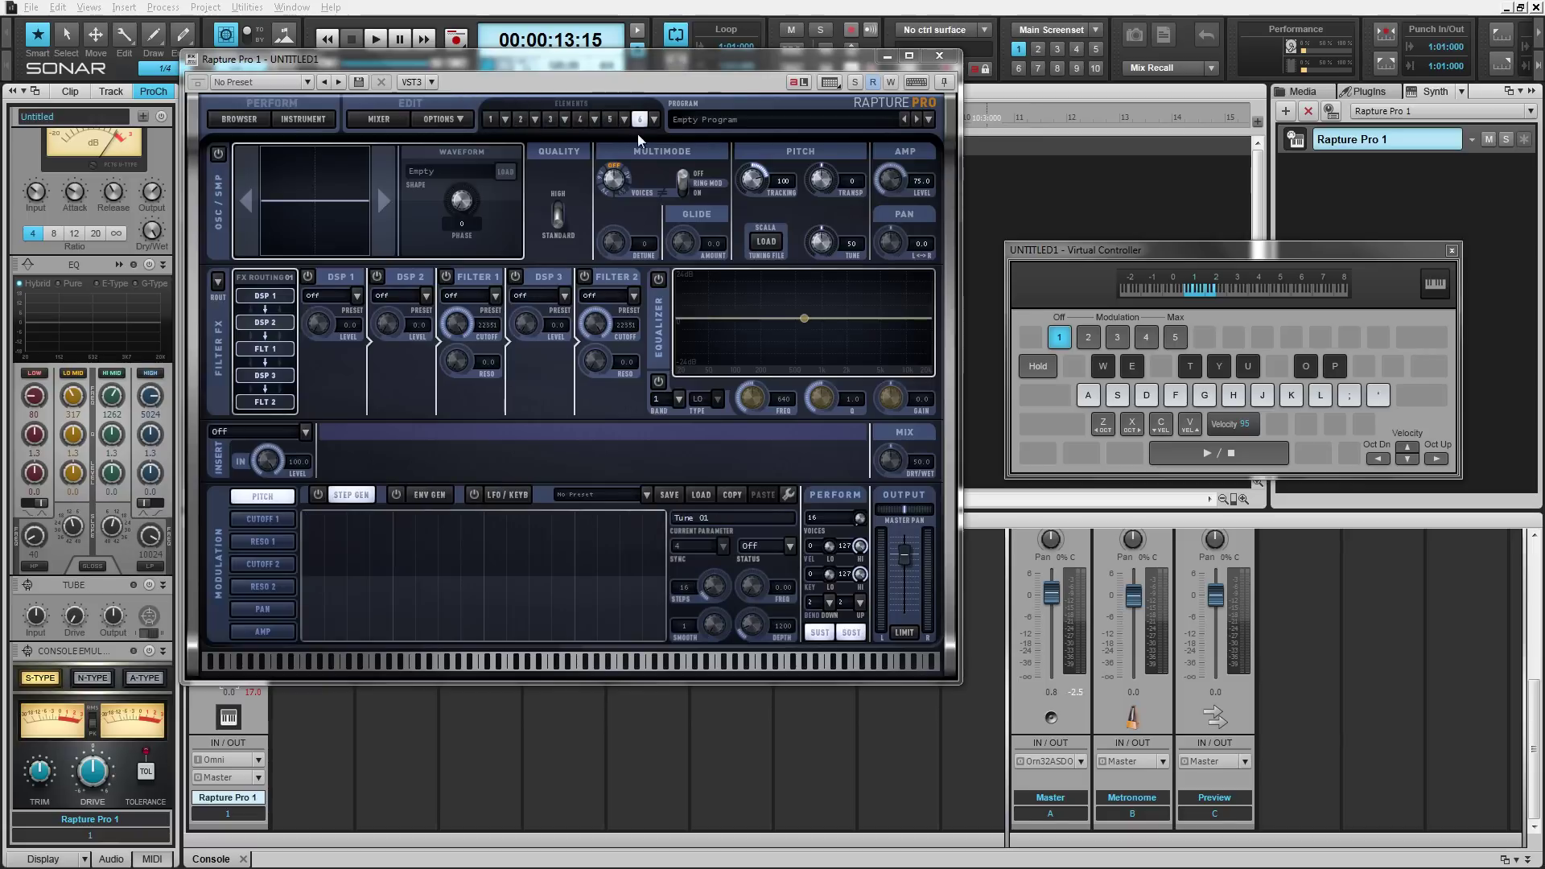
{"action": "left_click", "coordinate": [581, 119]}
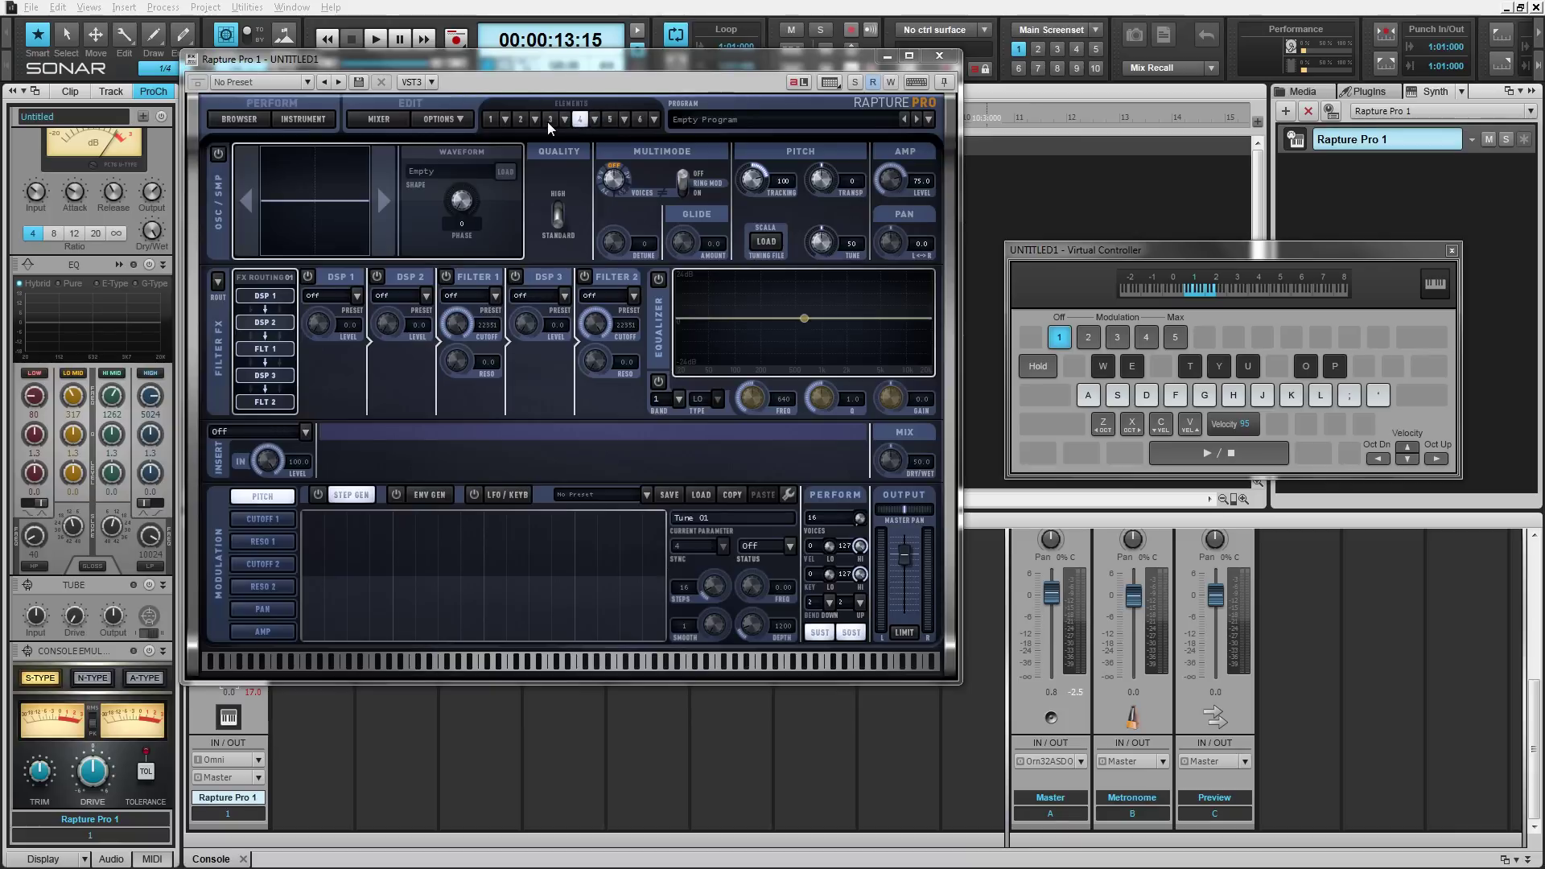
{"action": "left_click", "coordinate": [484, 121]}
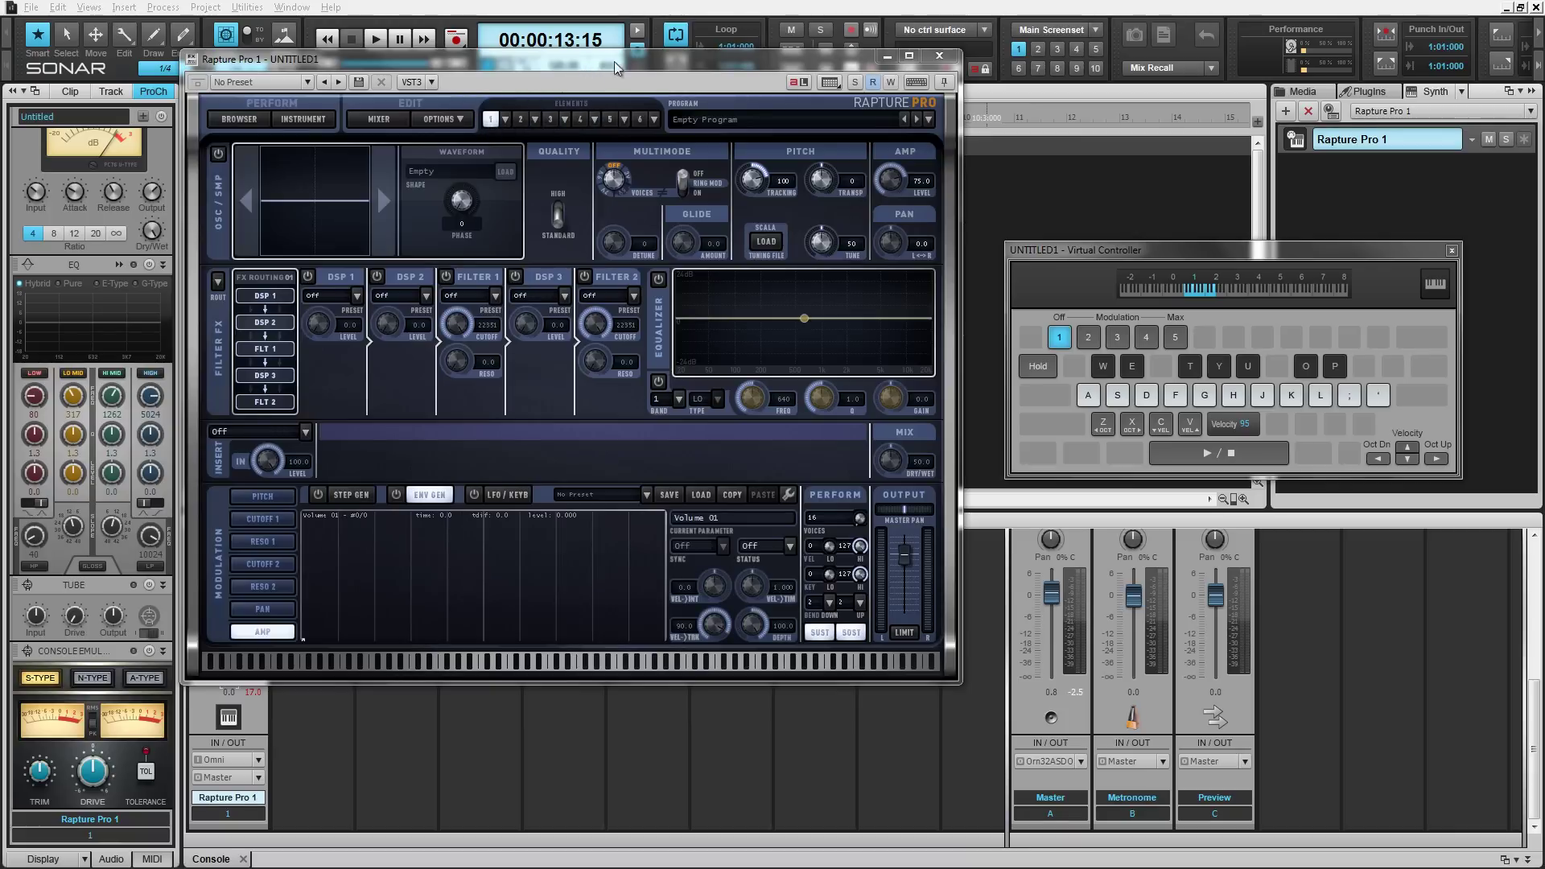
{"action": "left_click", "coordinate": [521, 119]}
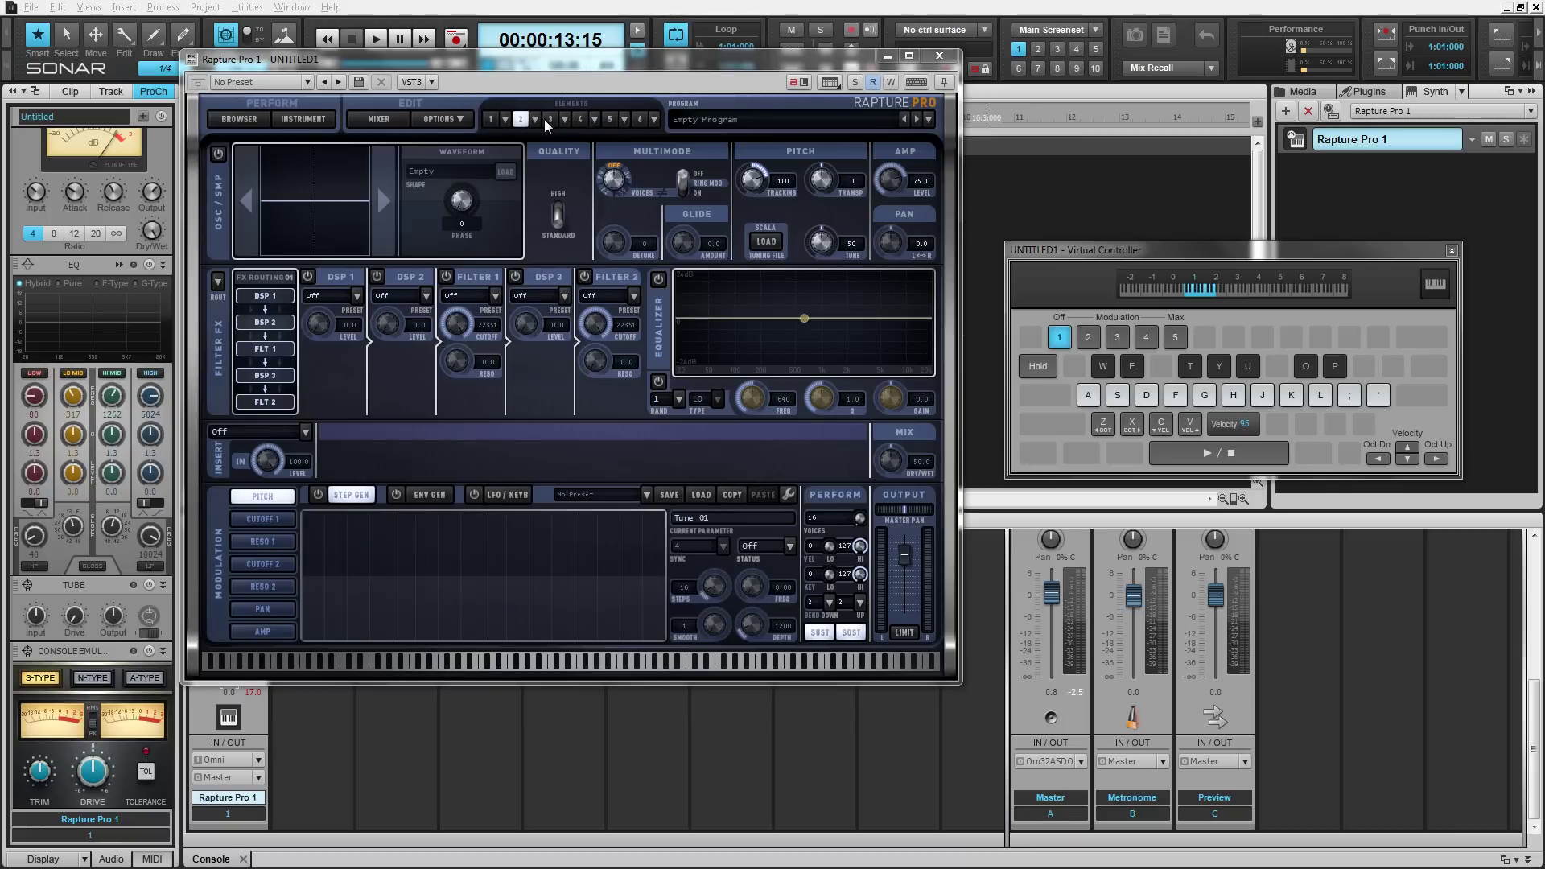
{"action": "left_click", "coordinate": [378, 118]}
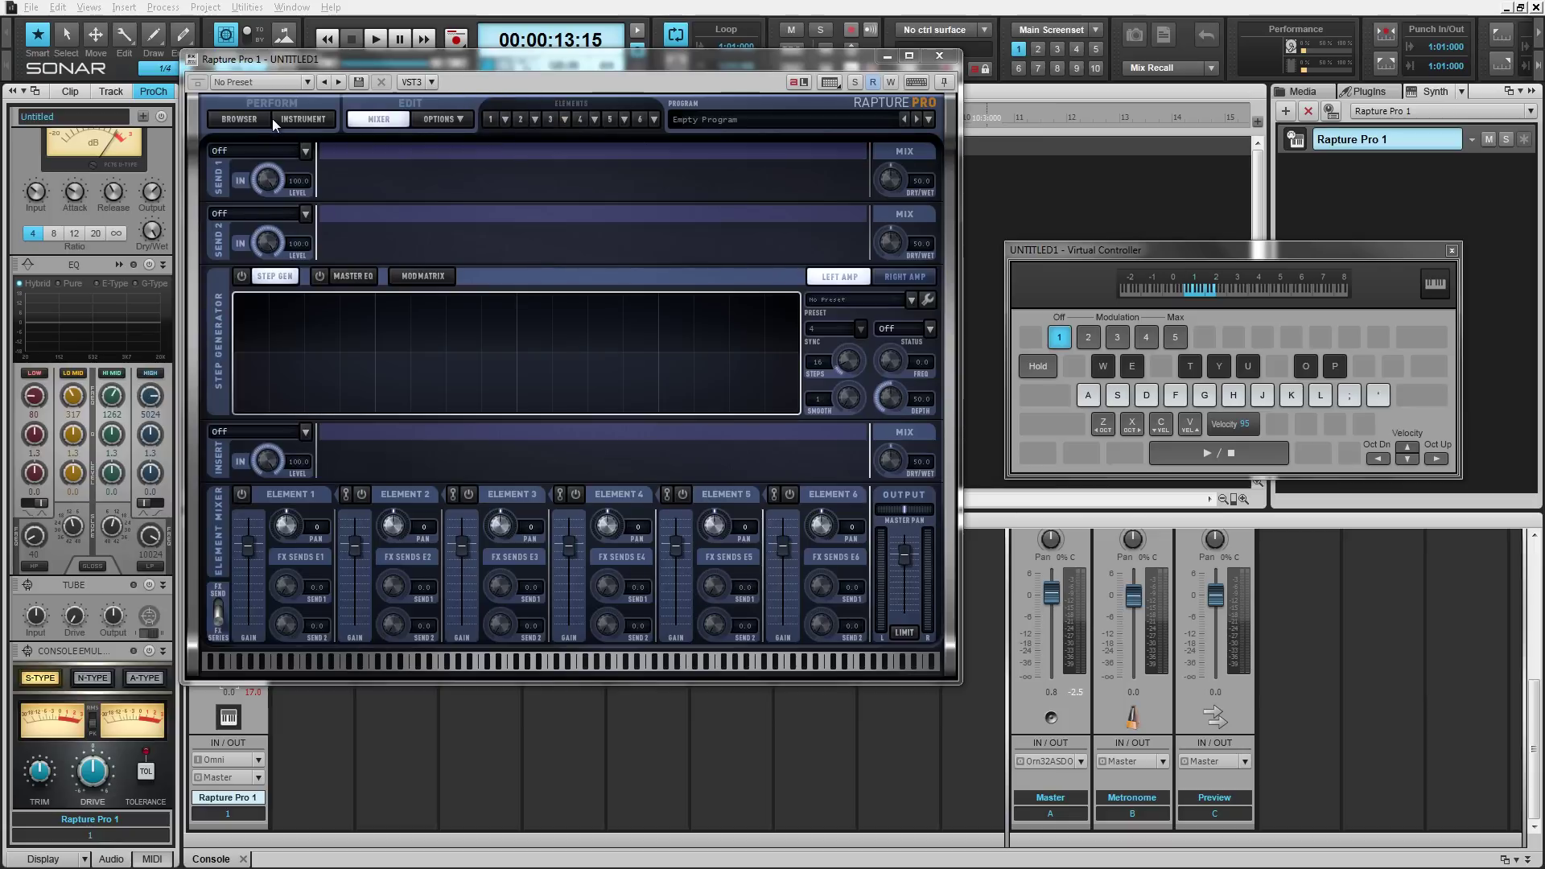
{"action": "left_click", "coordinate": [489, 119]}
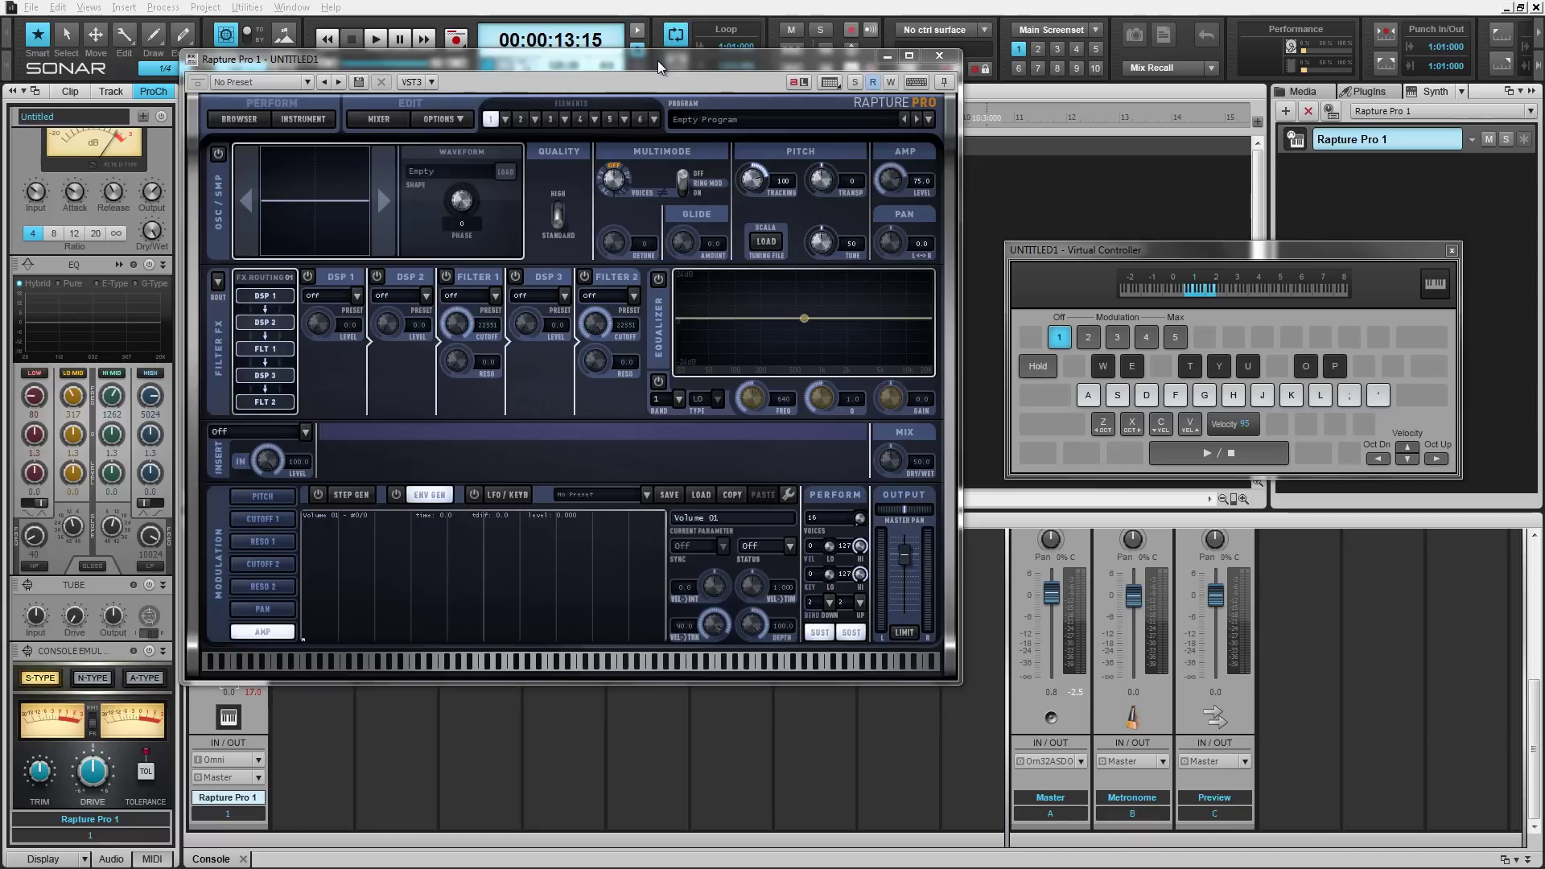
Load 000 - sine into element 1's oscillator, comparing other waveforms before settling on sine
{"action": "left_click_drag", "start_coordinate": [658, 60], "coordinate": [660, 59]}
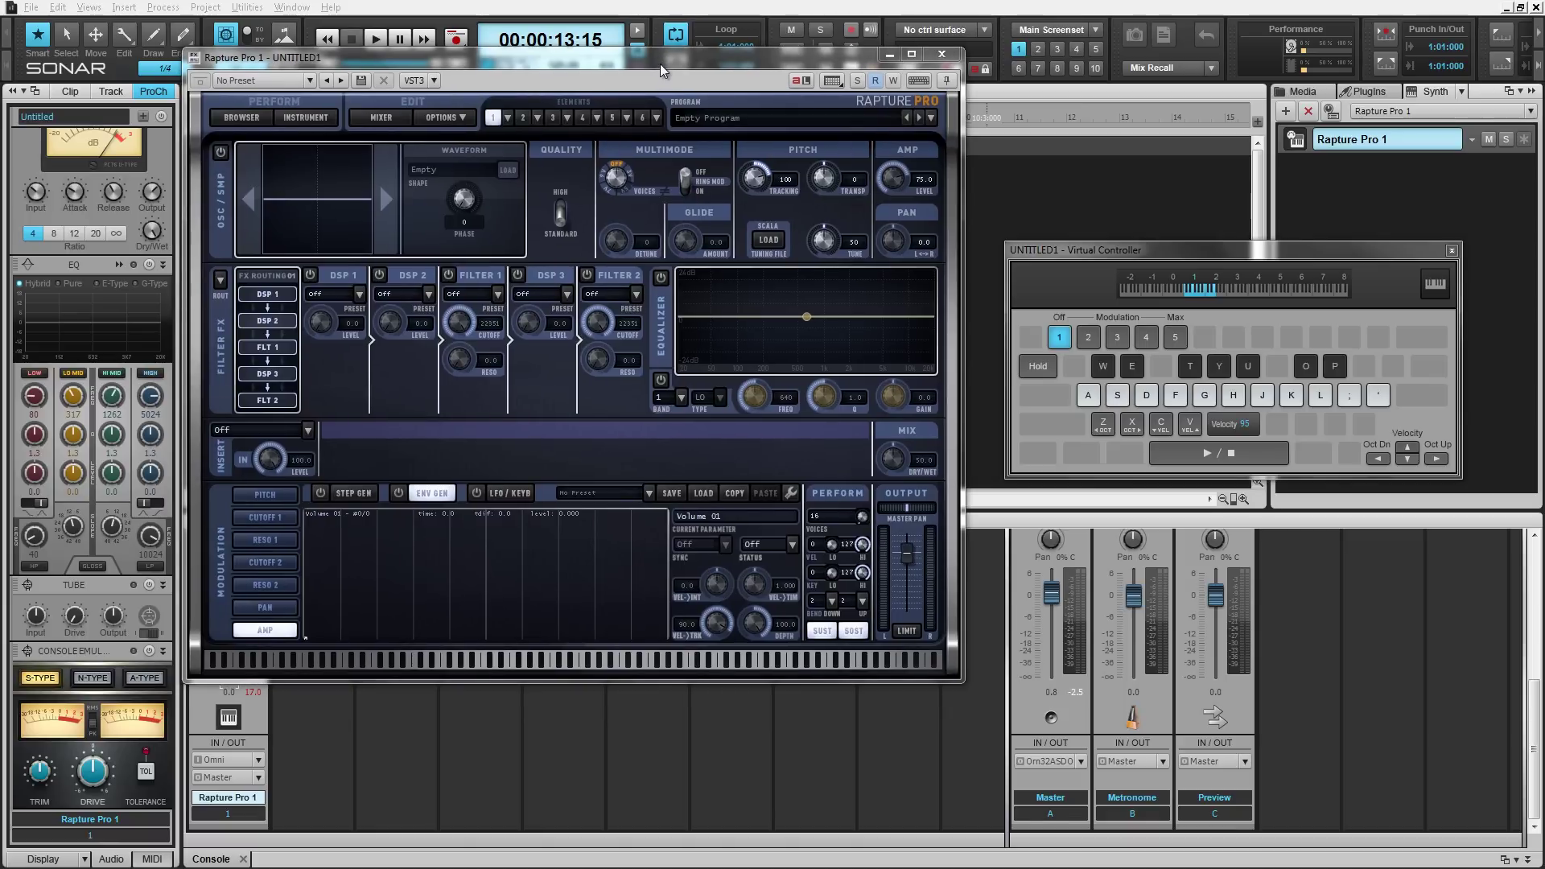
{"action": "left_click_drag", "start_coordinate": [1099, 253], "coordinate": [1089, 263]}
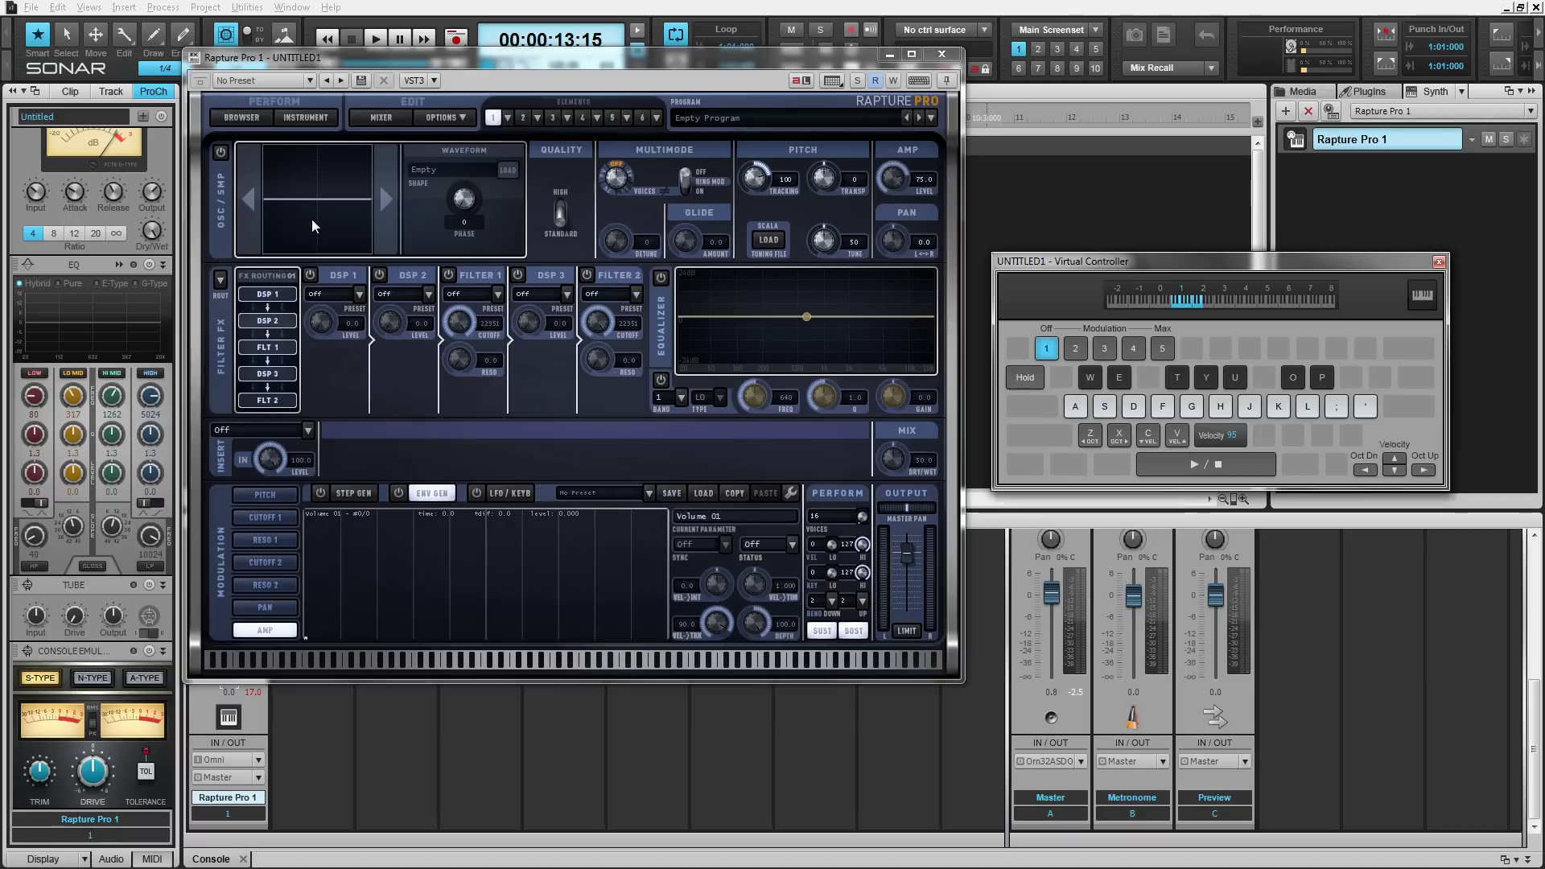
{"action": "left_click", "coordinate": [347, 191]}
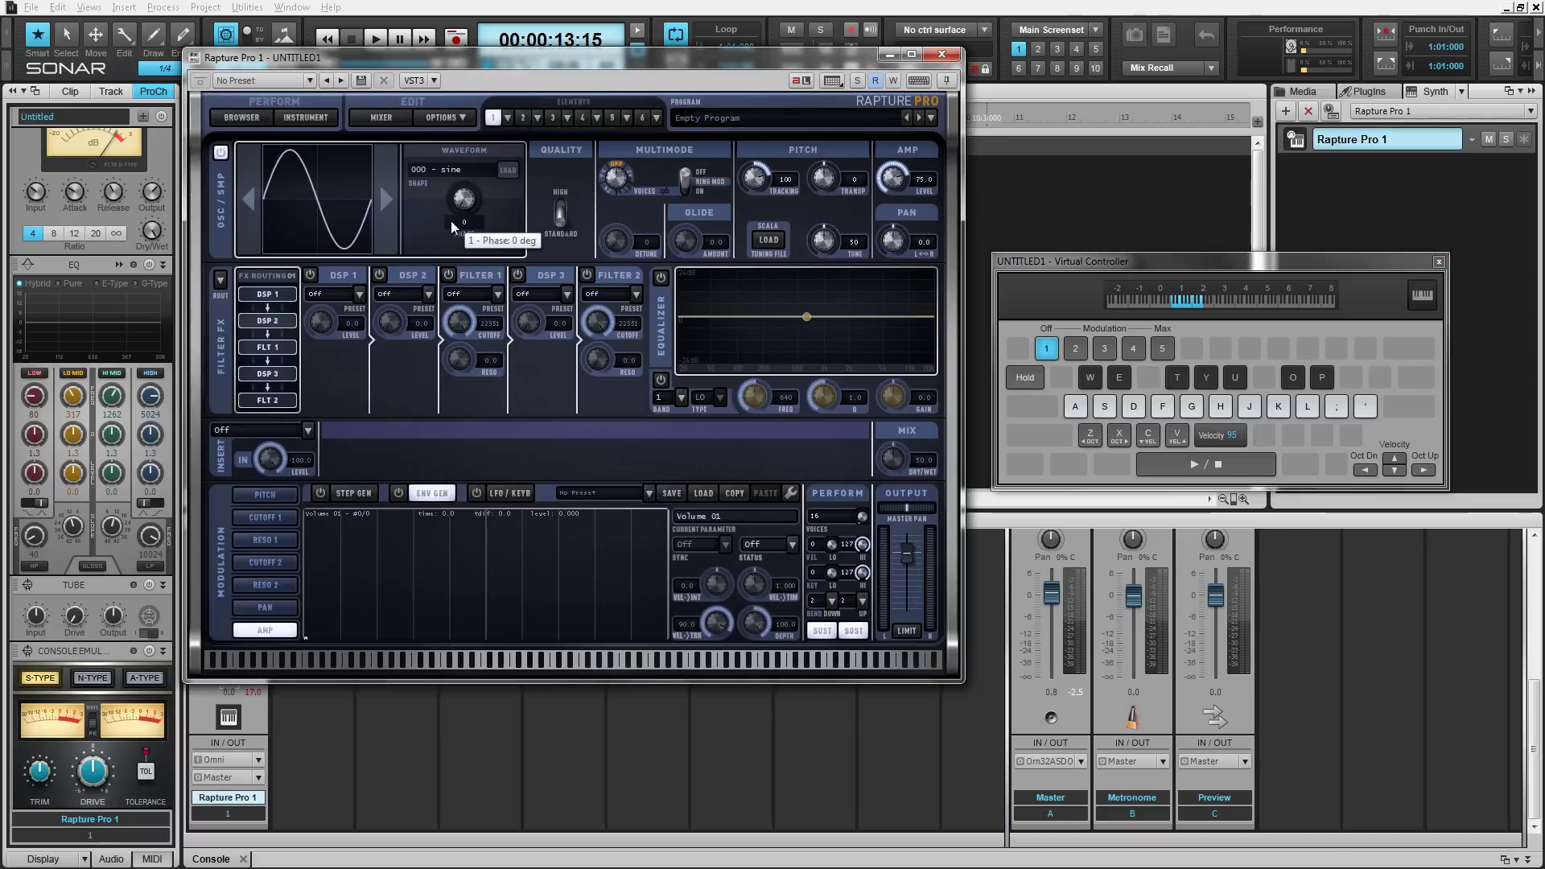
{"action": "scroll", "coordinate": [313, 200], "scroll_direction": "down", "scroll_amount": 2}
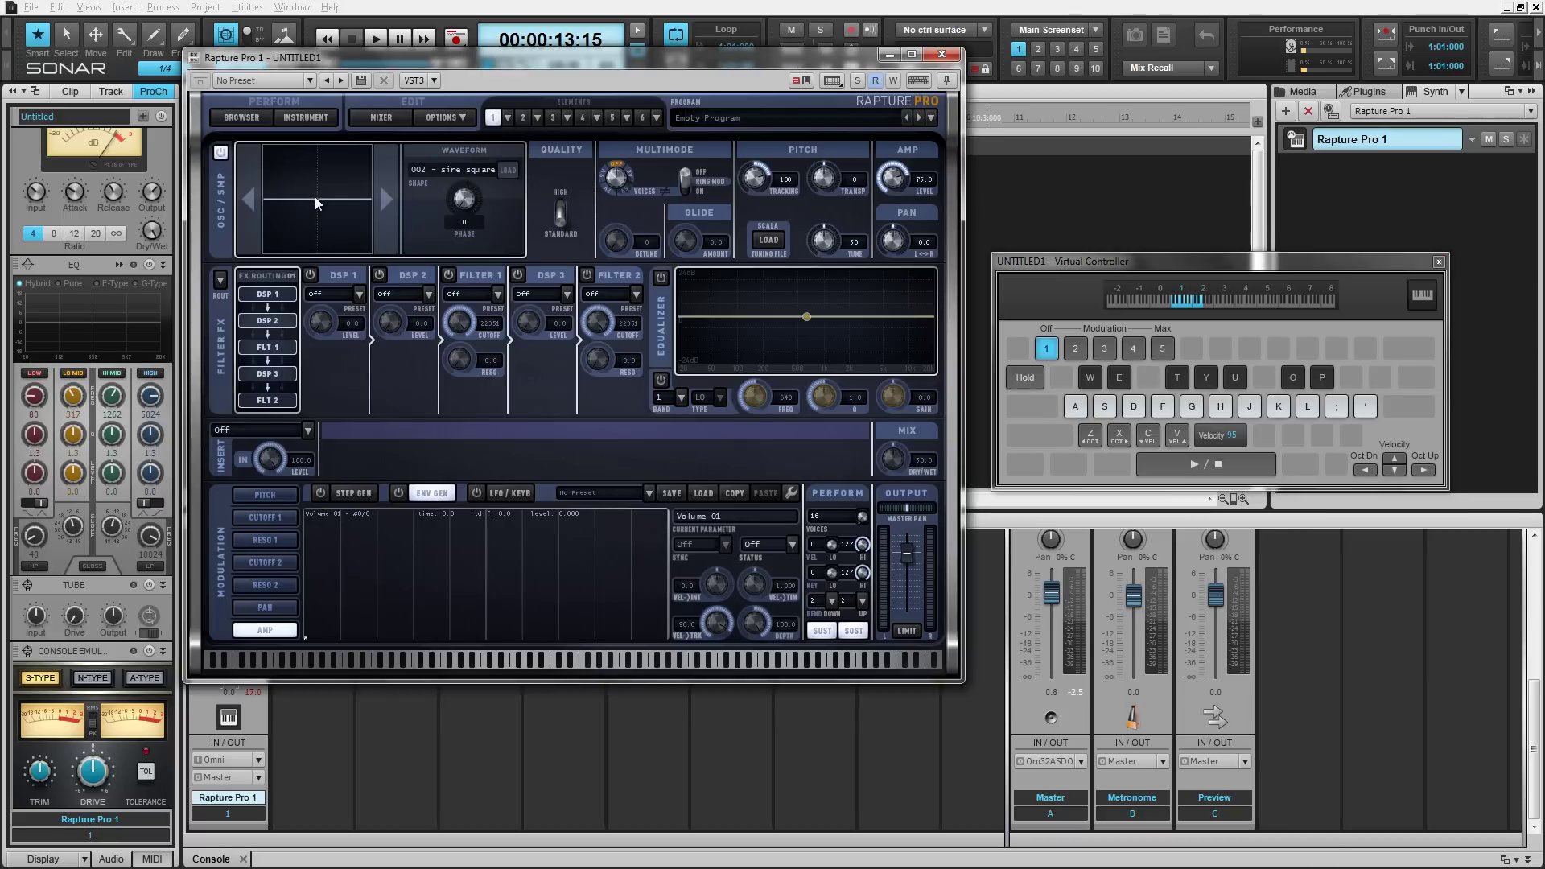
{"action": "scroll", "coordinate": [315, 196], "scroll_direction": "down", "scroll_amount": 1}
{"action": "scroll", "coordinate": [315, 196], "scroll_direction": "up", "scroll_amount": 1}
{"action": "scroll", "coordinate": [316, 197], "scroll_direction": "up", "scroll_amount": 2}
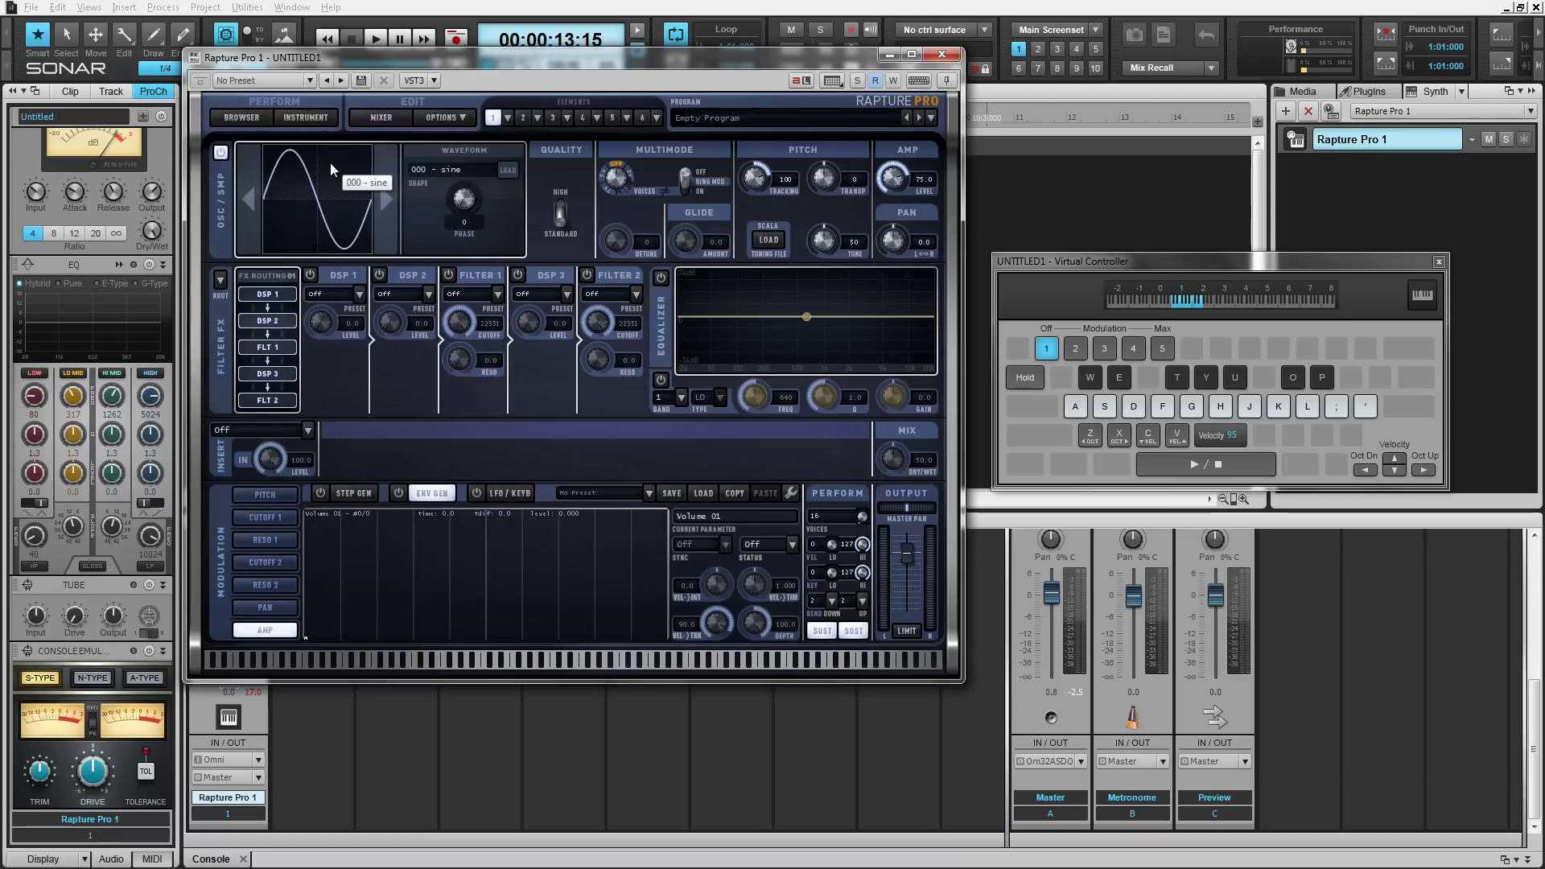
Audition the sine by playing A, G, D and A on the Virtual Controller
{"action": "left_click", "coordinate": [1152, 267]}
{"action": "key", "text": "a"}
{"action": "key", "text": "g"}
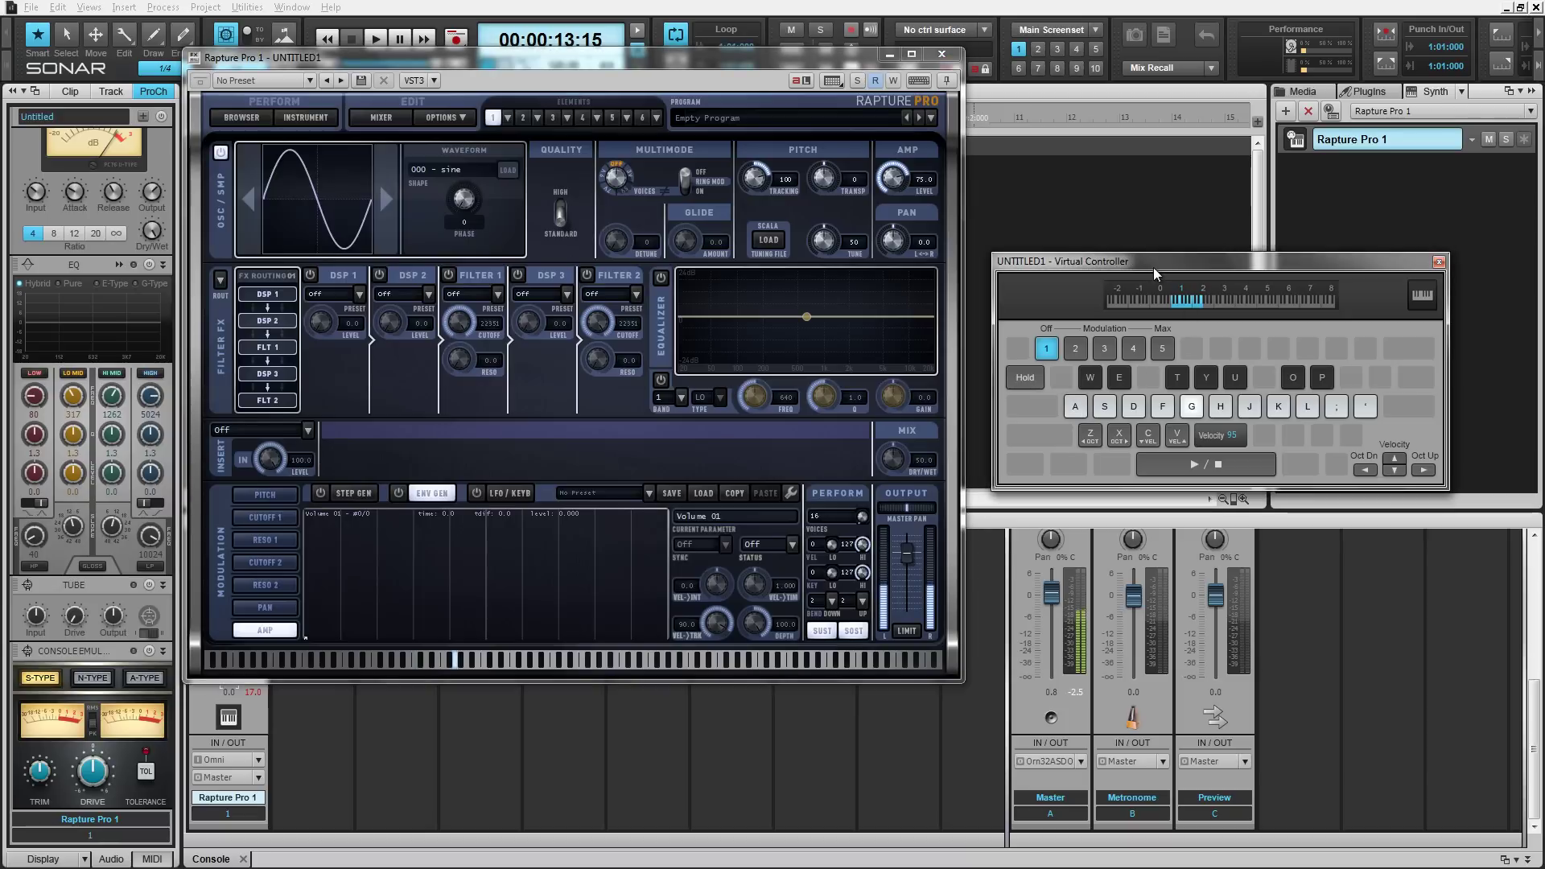
{"action": "key", "text": "d"}
{"action": "key", "text": "a"}
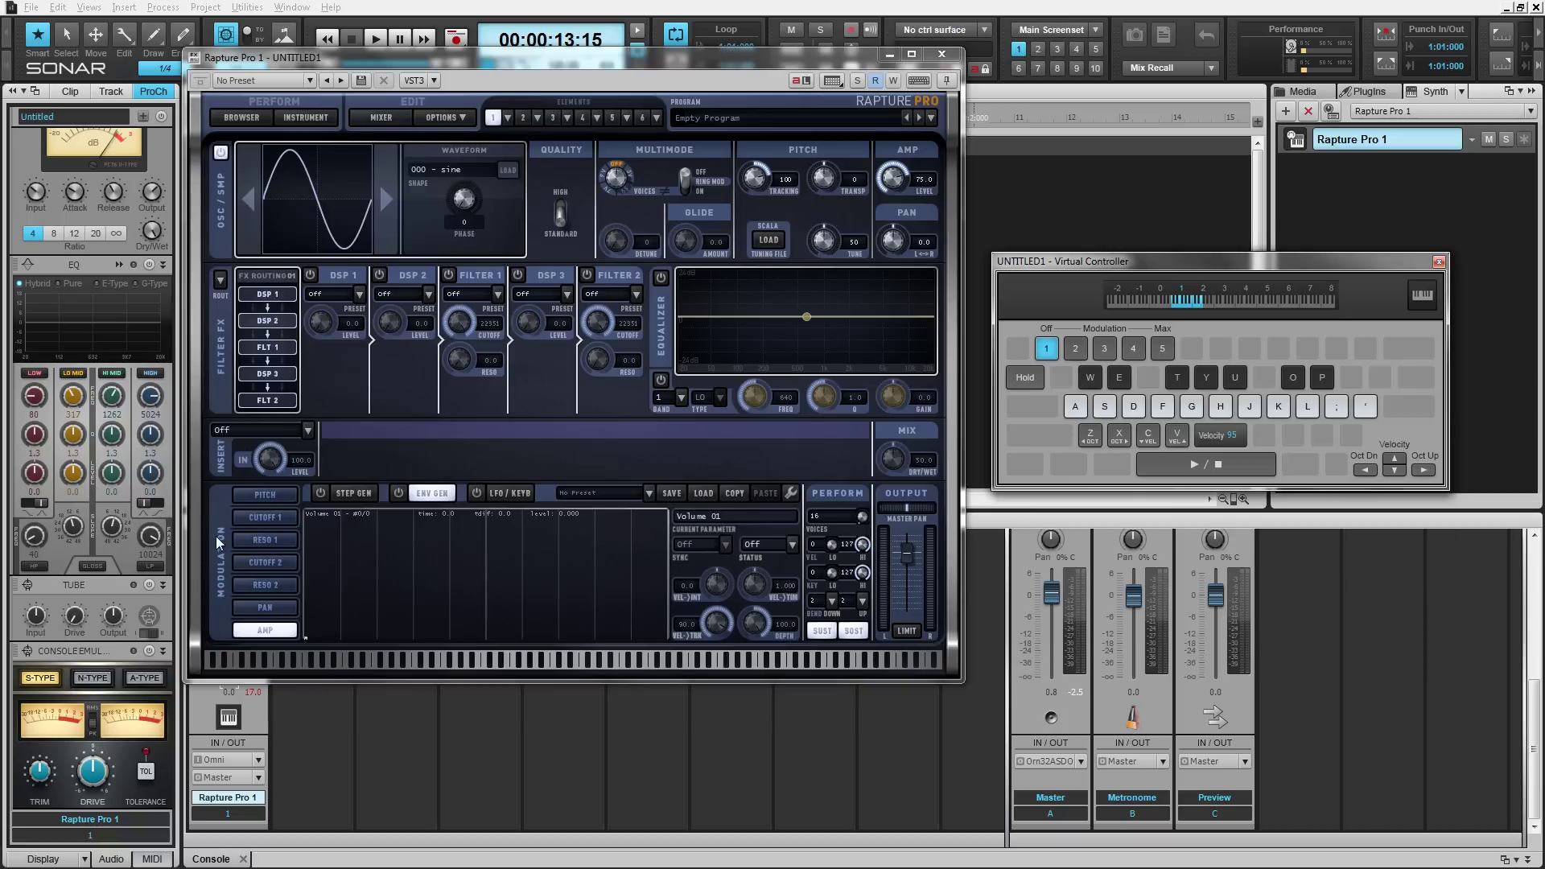
Shape element 1's pitch envelope to start at full level and fall to zero
{"action": "left_click", "coordinate": [263, 499]}
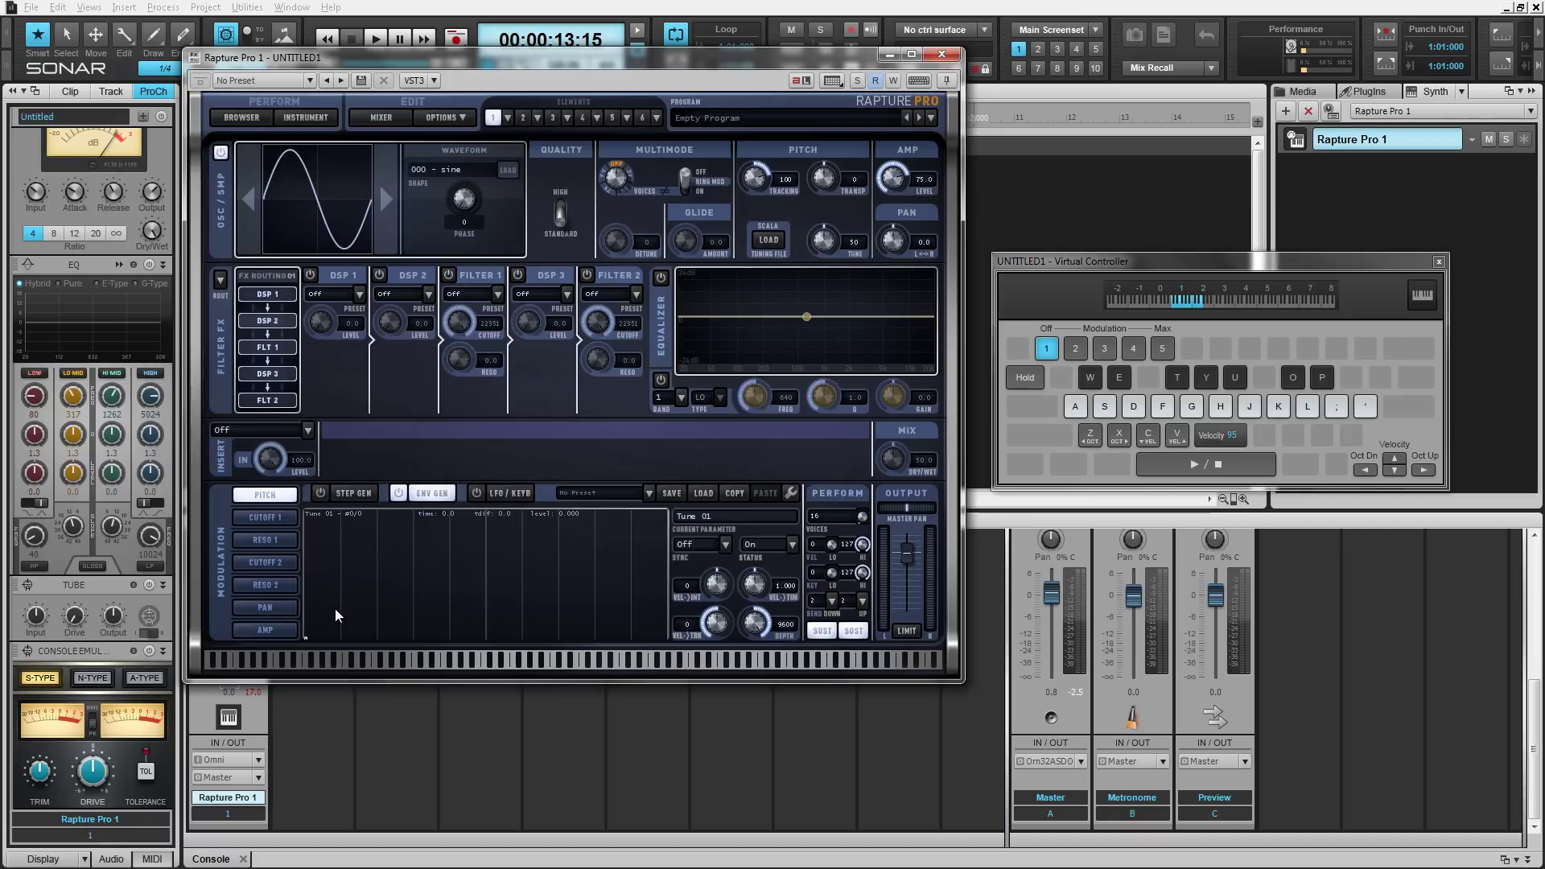
{"action": "left_click", "coordinate": [307, 519]}
{"action": "left_click", "coordinate": [363, 578]}
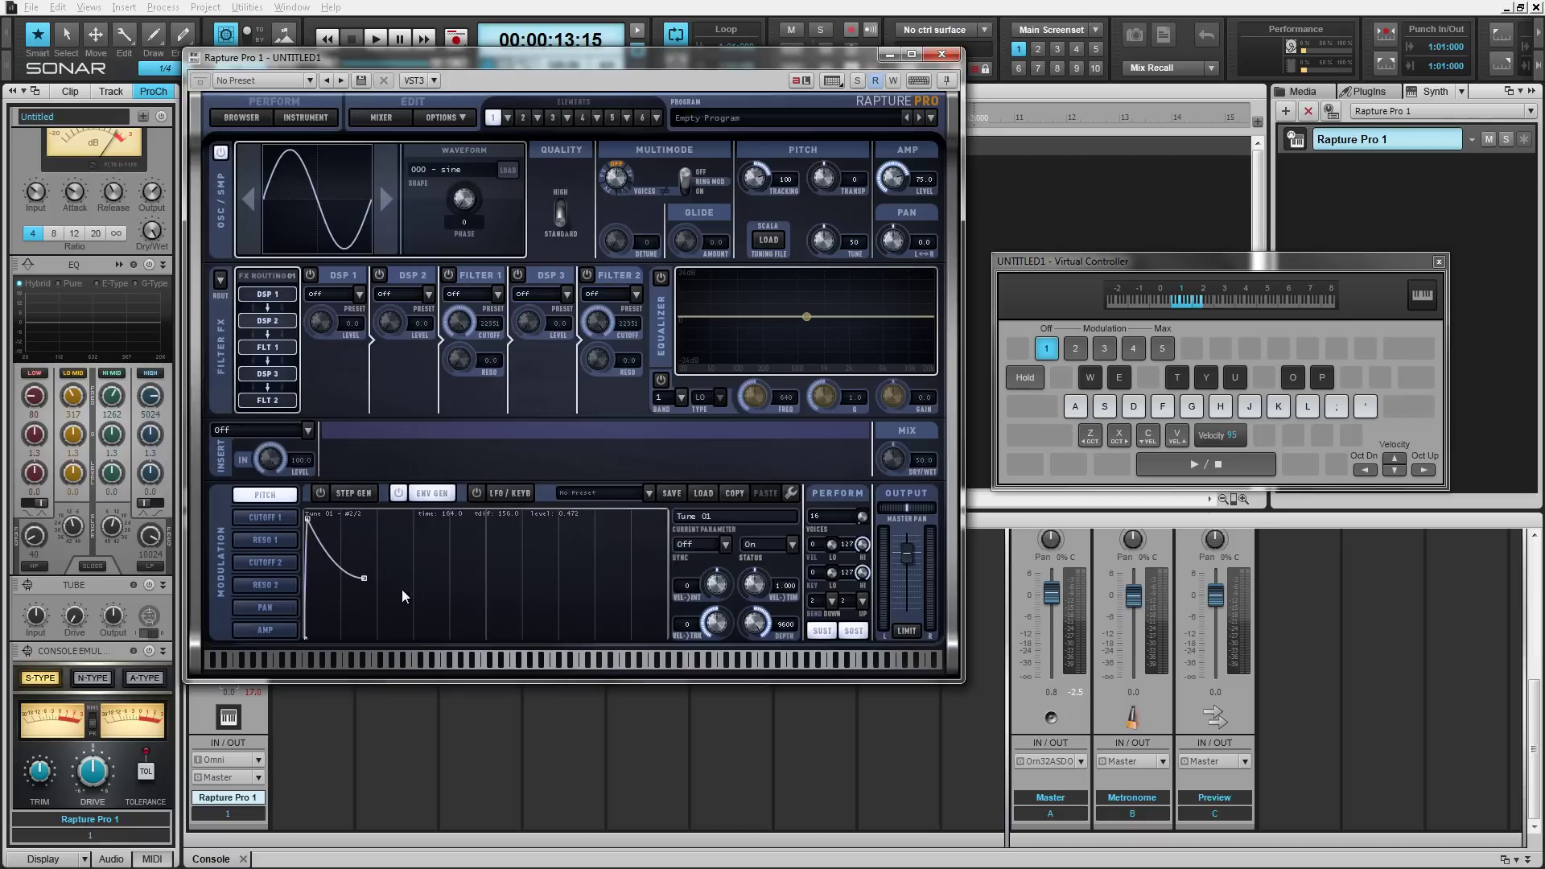
{"action": "left_click_drag", "start_coordinate": [364, 578], "coordinate": [492, 640]}
{"action": "left_click_drag", "start_coordinate": [305, 514], "coordinate": [304, 509]}
Shorten the pitch drop into a quick downward sweep, auditioning the kick after each change
{"action": "scroll", "coordinate": [299, 597], "scroll_direction": "down", "scroll_amount": 5}
{"action": "scroll", "coordinate": [299, 599], "scroll_direction": "up", "scroll_amount": 7}
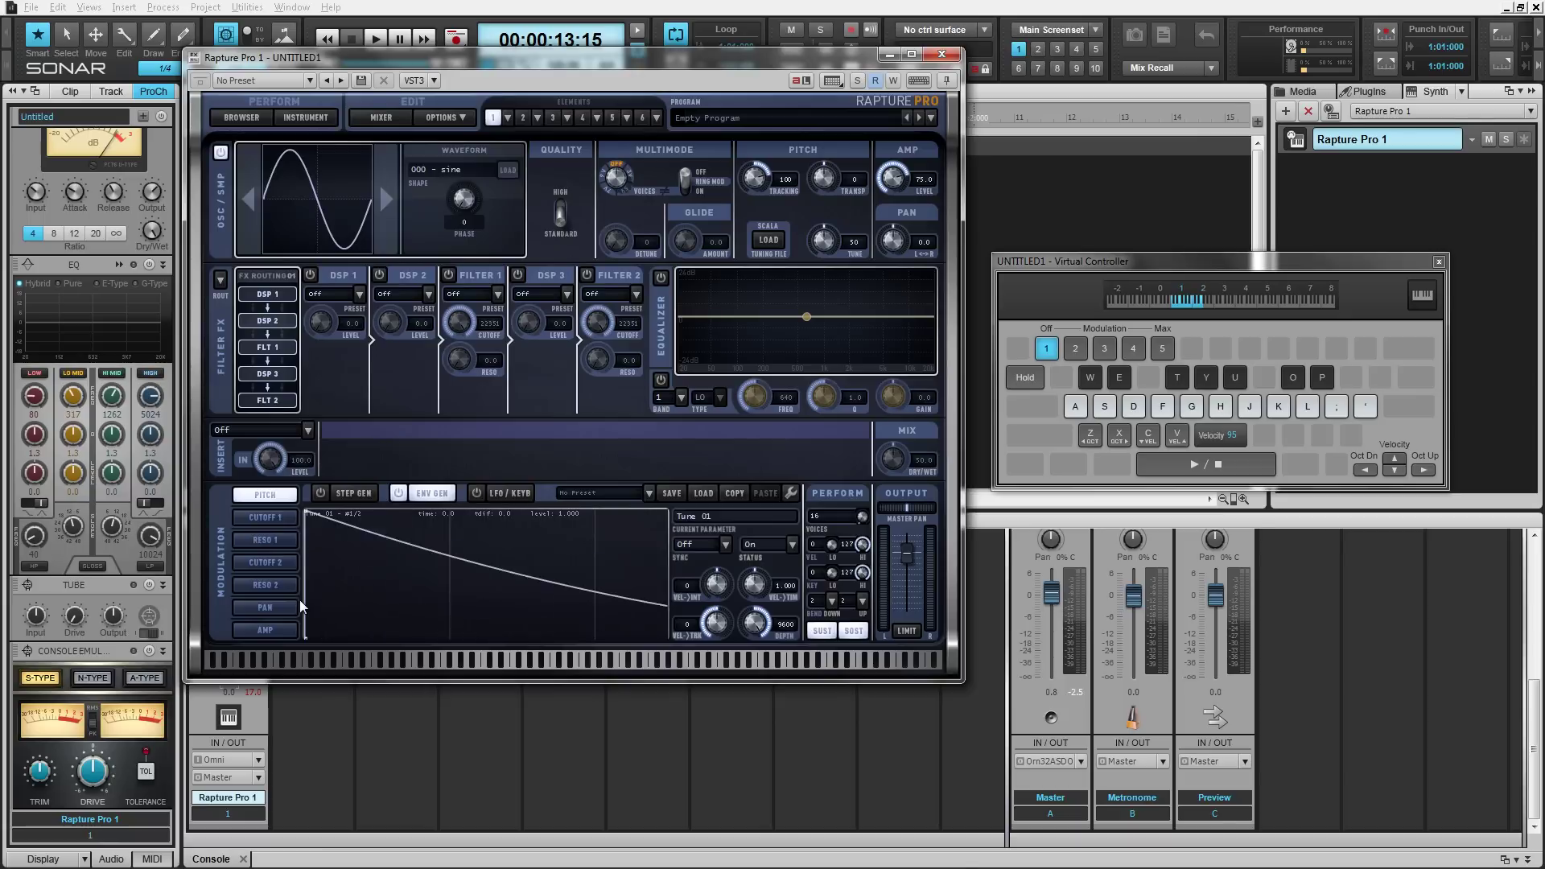
{"action": "scroll", "coordinate": [299, 601], "scroll_direction": "down", "scroll_amount": 2}
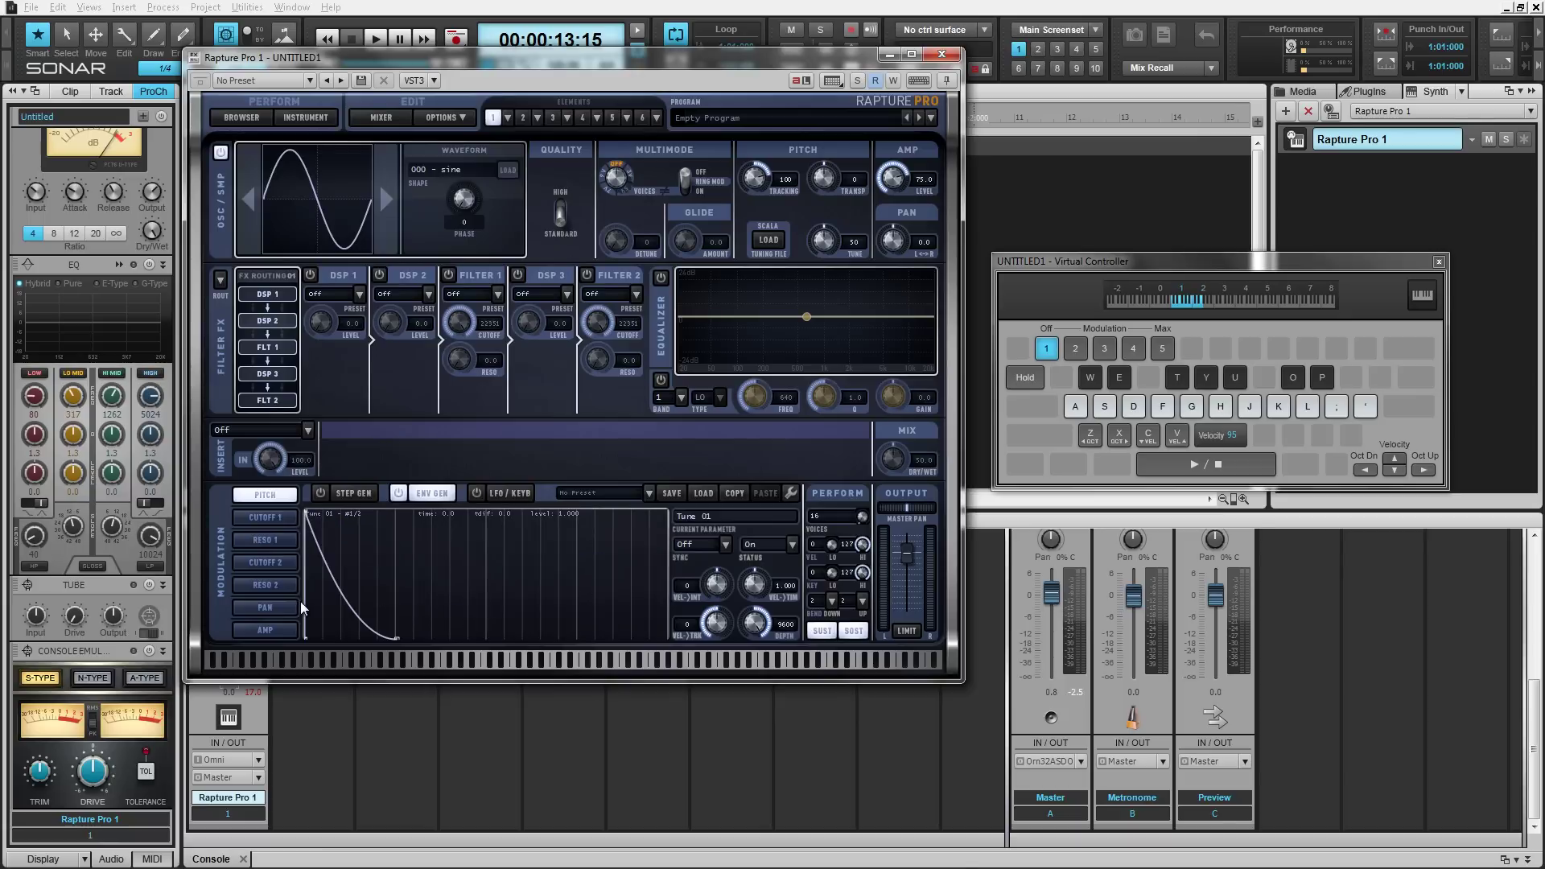
{"action": "left_click_drag", "start_coordinate": [482, 638], "coordinate": [536, 643]}
{"action": "key", "text": "a"}
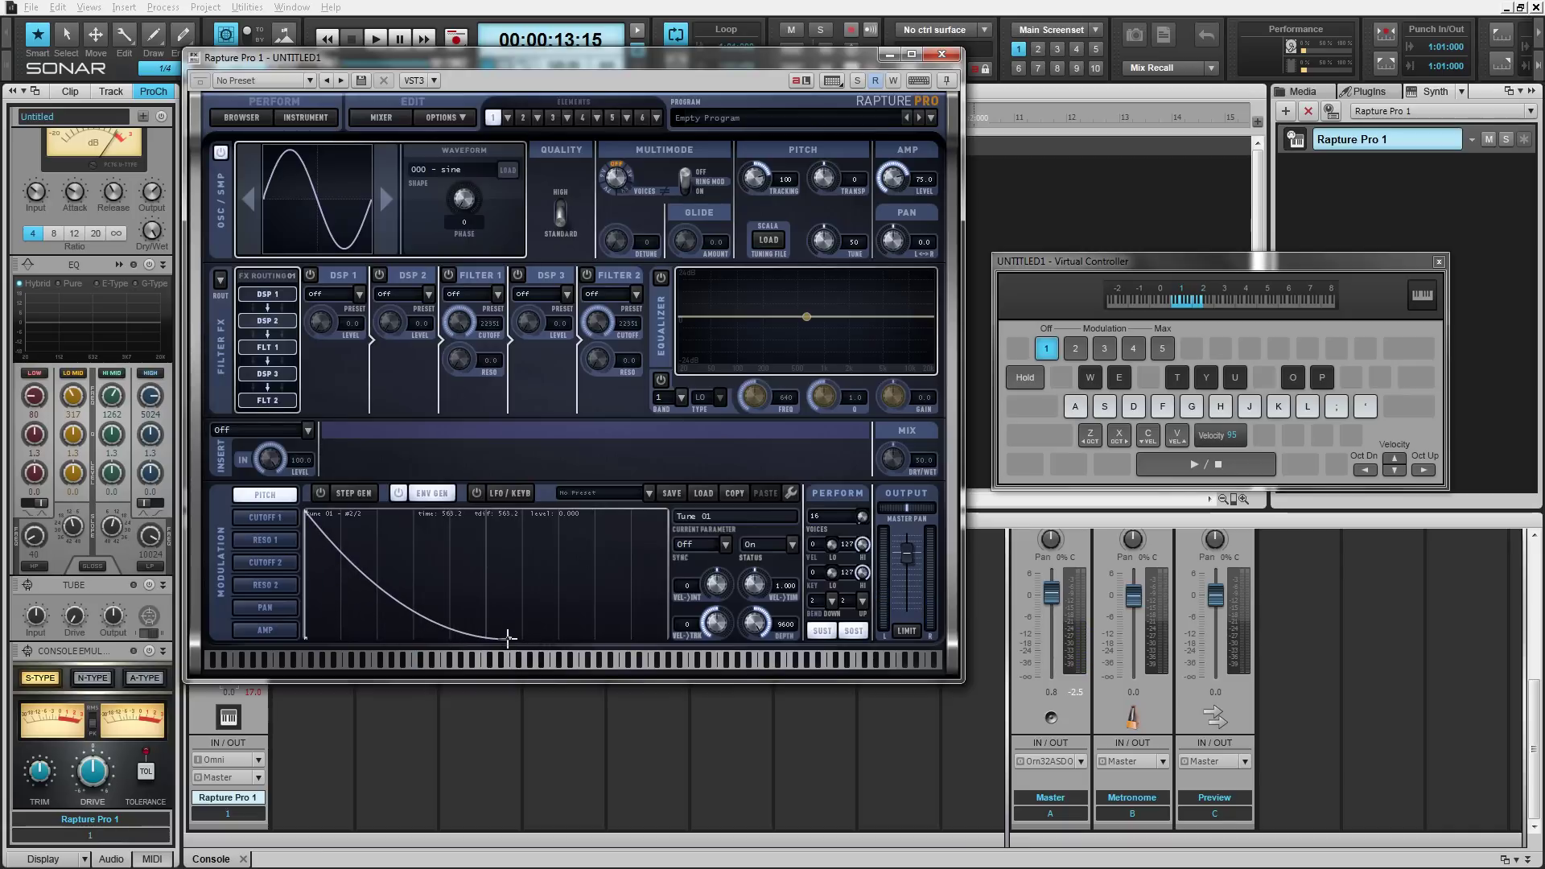
{"action": "left_click_drag", "start_coordinate": [508, 640], "coordinate": [322, 644]}
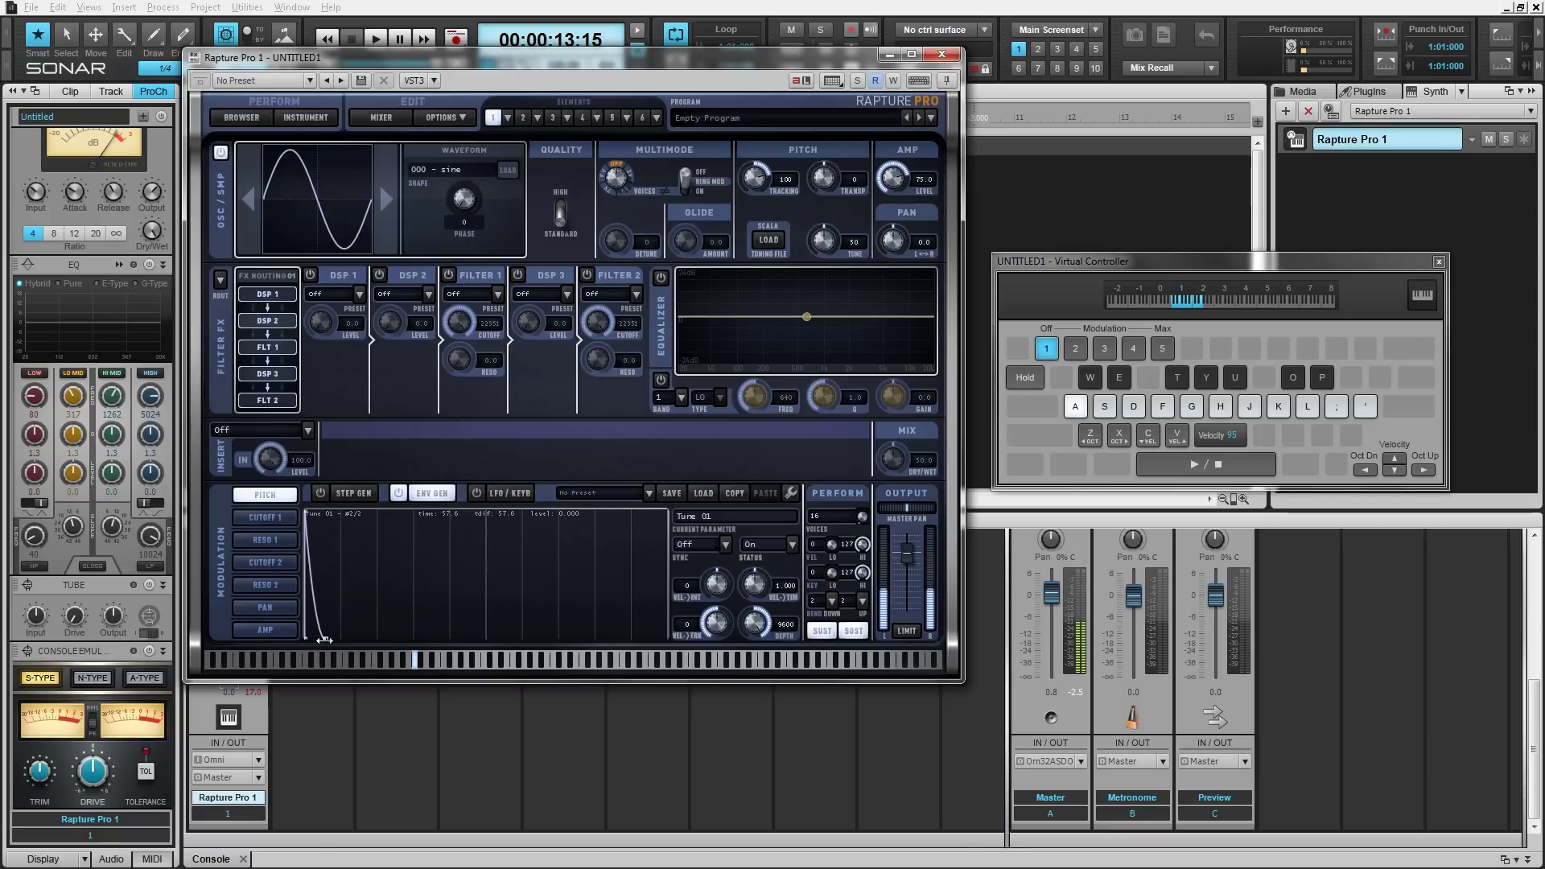
{"action": "key", "text": "a"}
{"action": "key", "text": "a"}
{"action": "left_click_drag", "start_coordinate": [325, 639], "coordinate": [329, 644]}
{"action": "key", "text": "a"}
{"action": "key", "text": "a"}
Enable element 1's AMP envelope and draw a curve decaying from full level to zero
{"action": "left_click", "coordinate": [286, 627]}
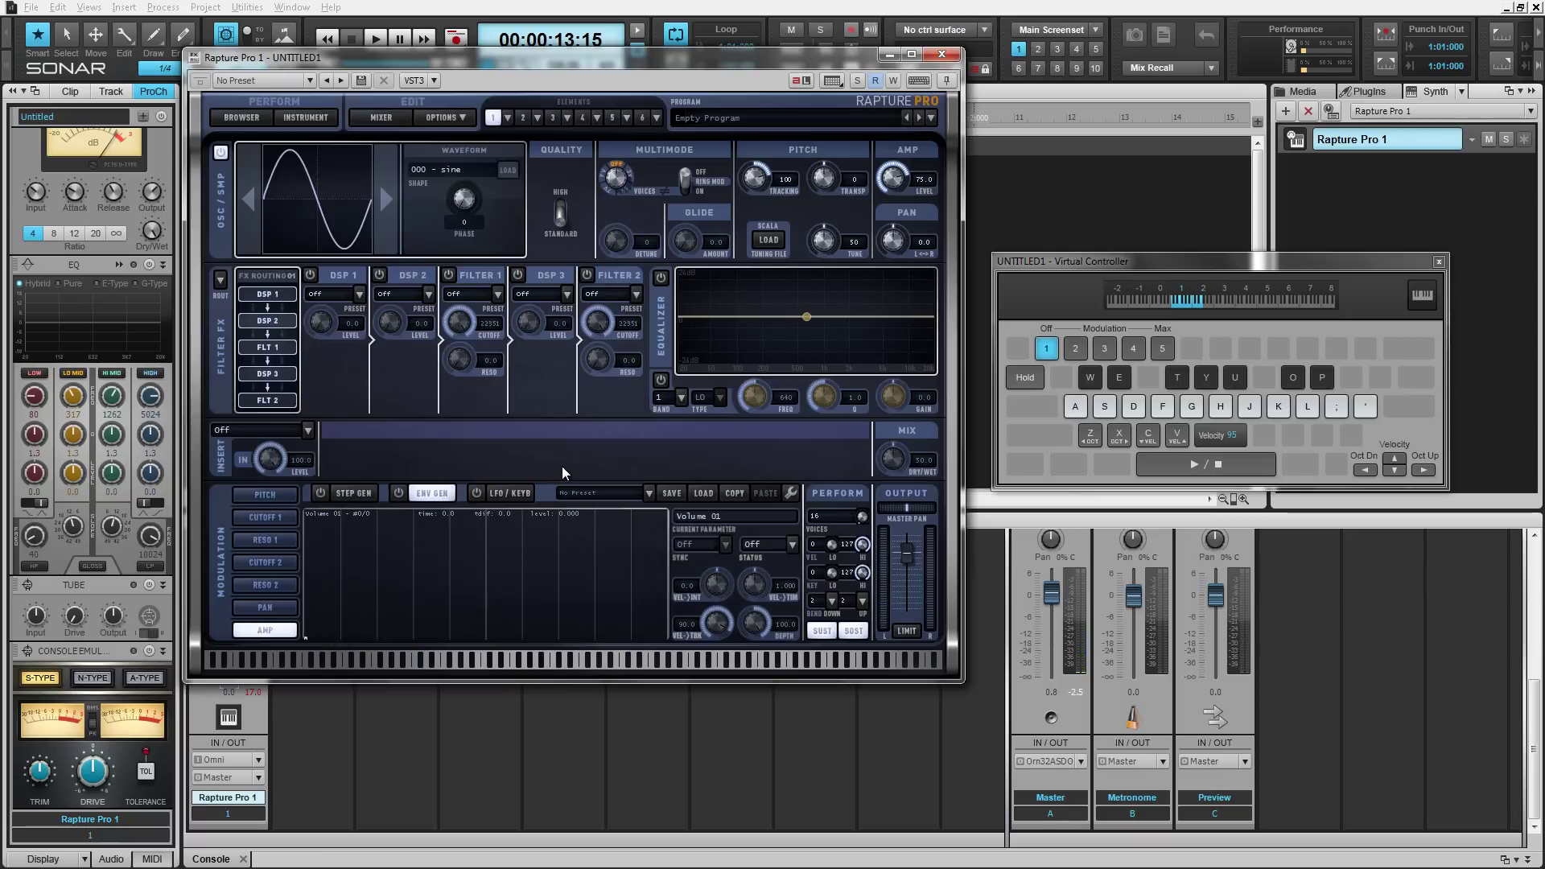
{"action": "left_click", "coordinate": [398, 495]}
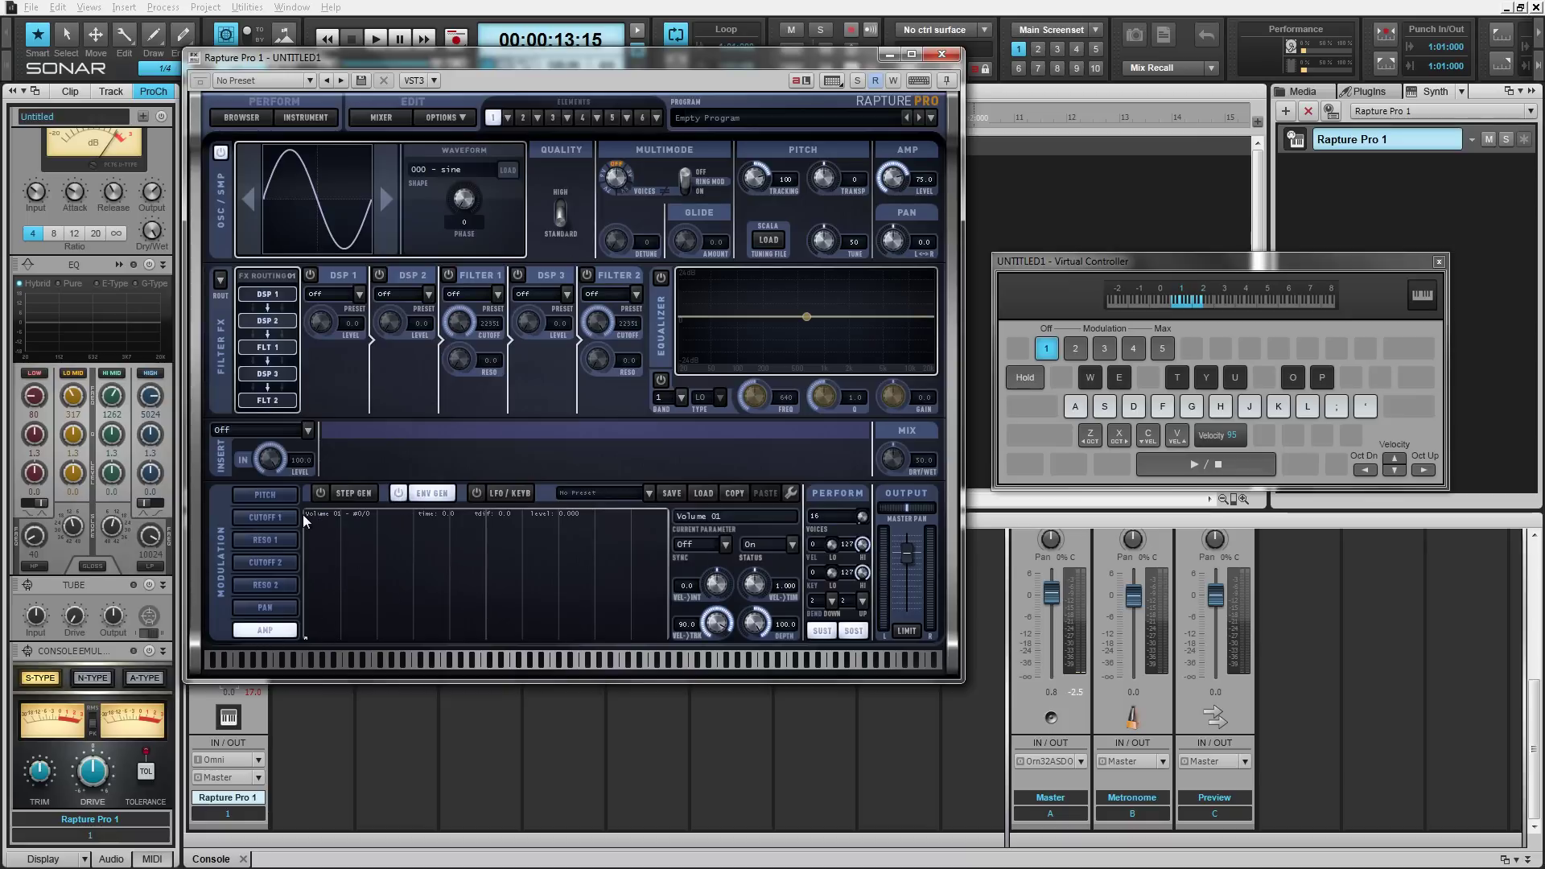
{"action": "mouse_move", "coordinate": [328, 544]}
{"action": "left_mouse_down"}
{"action": "mouse_move", "coordinate": [379, 675]}
{"action": "mouse_move", "coordinate": [459, 697]}
{"action": "mouse_move", "coordinate": [359, 711]}
{"action": "mouse_move", "coordinate": [405, 715]}
{"action": "left_mouse_up"}
{"action": "key", "text": "a"}
{"action": "key", "text": "a"}
{"action": "key", "text": "a"}
{"action": "key", "text": "a"}
{"action": "key", "text": "a"}
{"action": "key", "text": "a"}
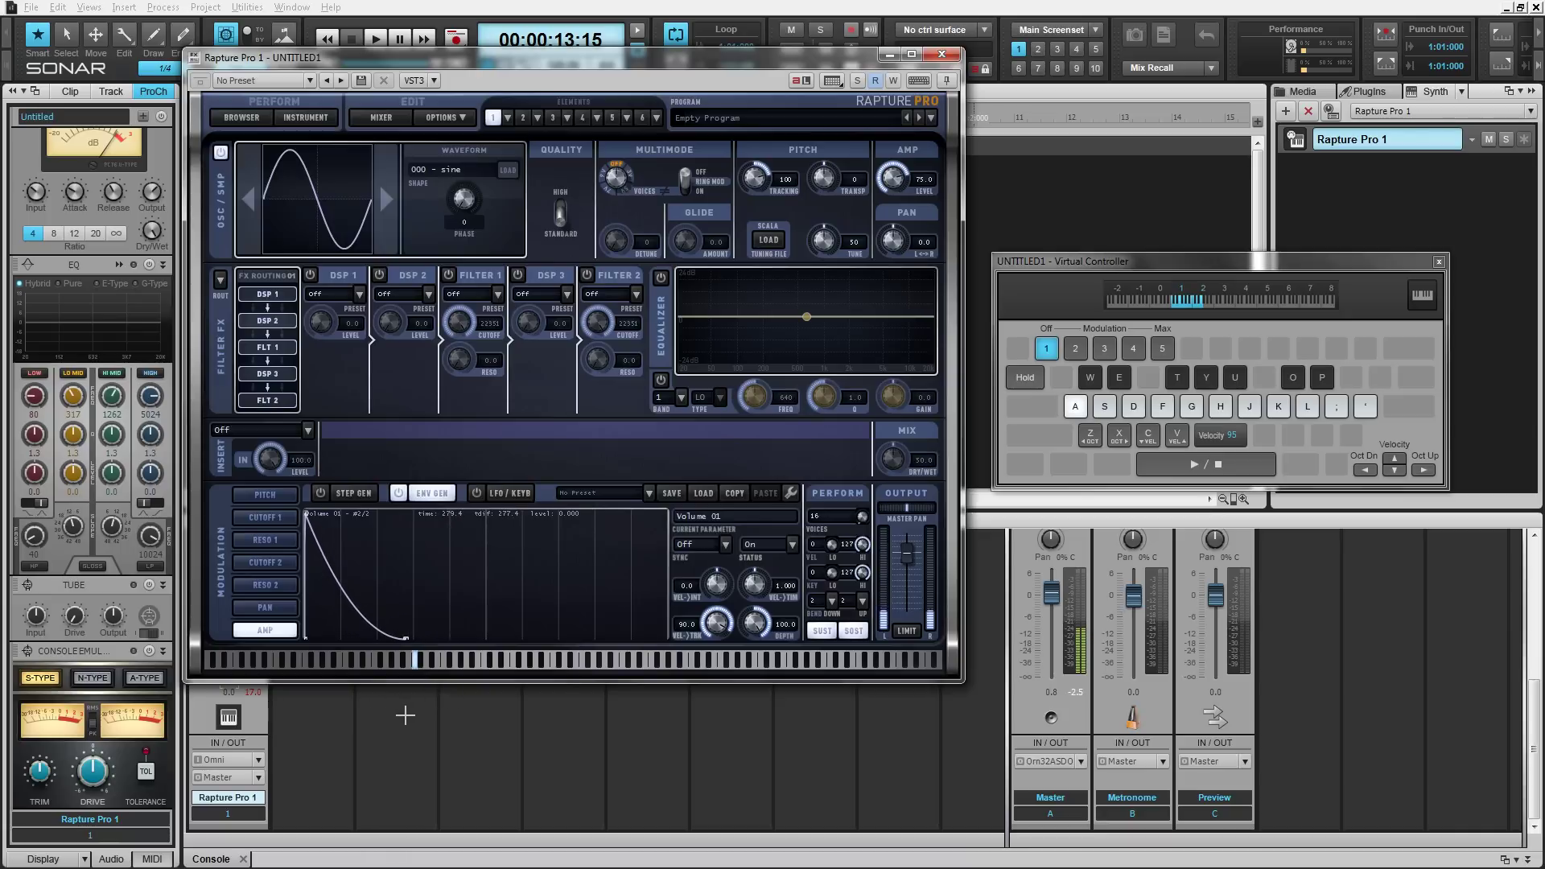
Shorten the volume decay to end around 219.5, testing the kick between adjustments
{"action": "key", "text": "a"}
{"action": "key", "text": "a"}
{"action": "left_click_drag", "start_coordinate": [405, 715], "coordinate": [402, 716]}
{"action": "key", "text": "a"}
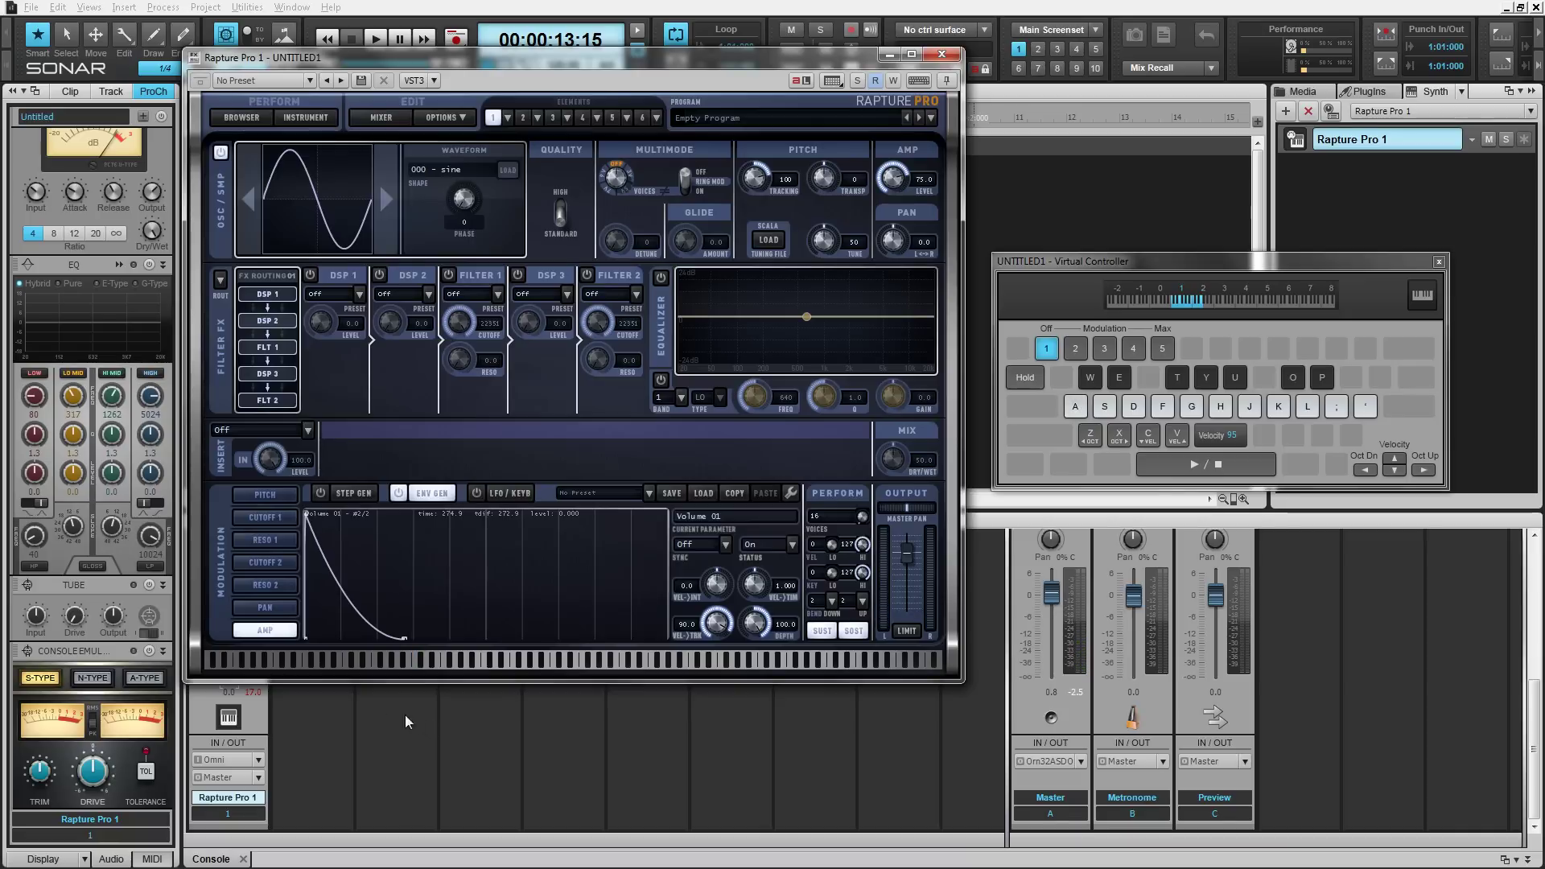
{"action": "key", "text": "a"}
{"action": "key", "text": "a"}
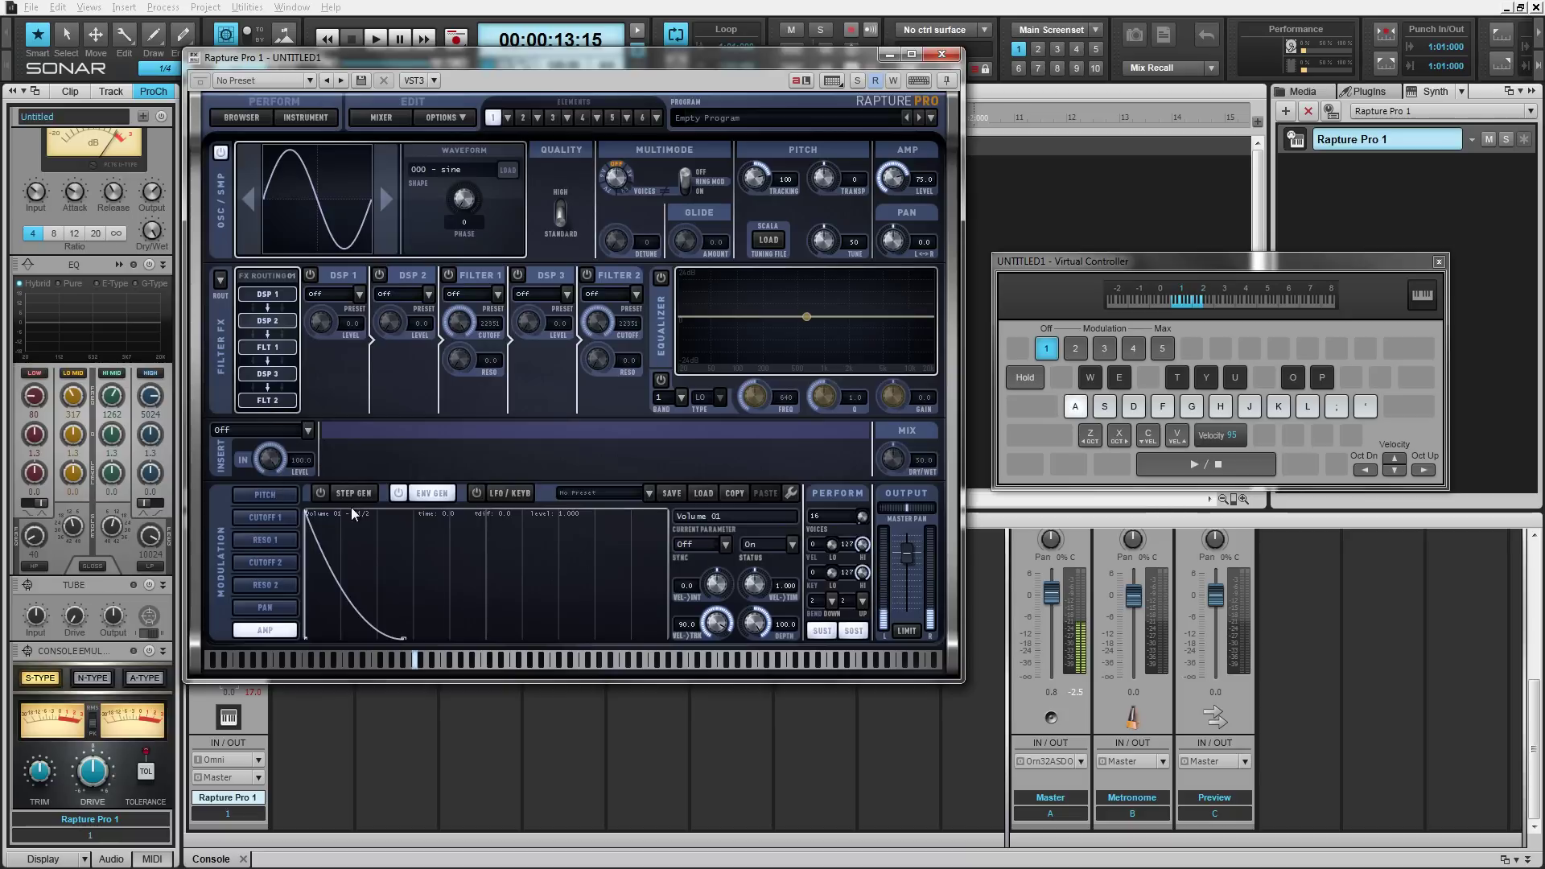
{"action": "key", "text": "a"}
{"action": "key", "text": "a"}
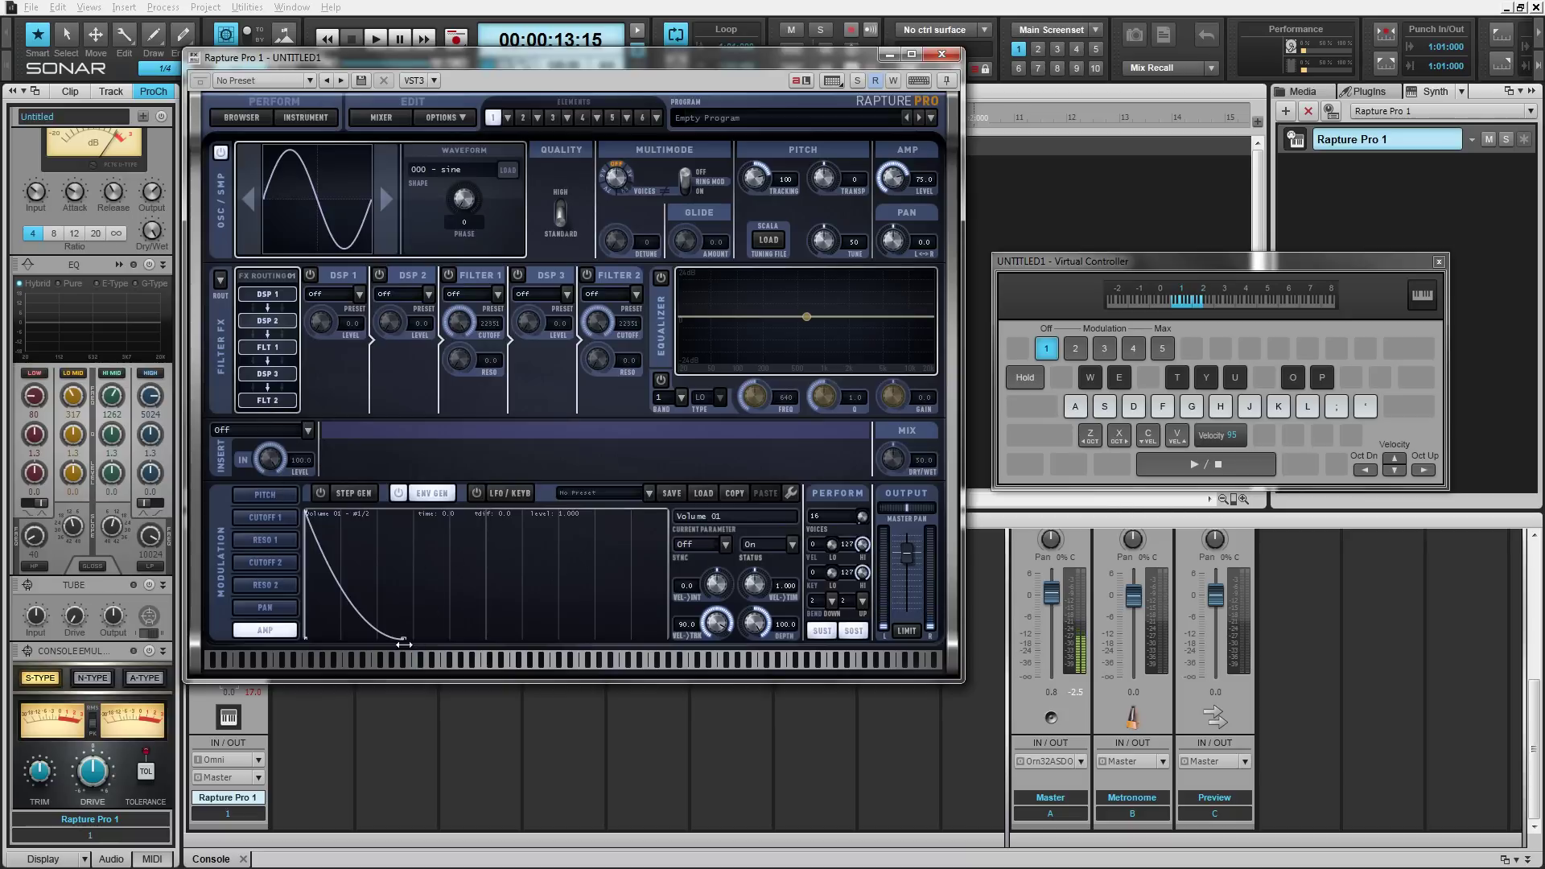
{"action": "left_click_drag", "start_coordinate": [404, 640], "coordinate": [385, 638]}
{"action": "key", "text": "a"}
{"action": "key", "text": "a"}
{"action": "left_click", "coordinate": [1046, 590]}
{"action": "key", "text": "a"}
{"action": "key", "text": "a"}
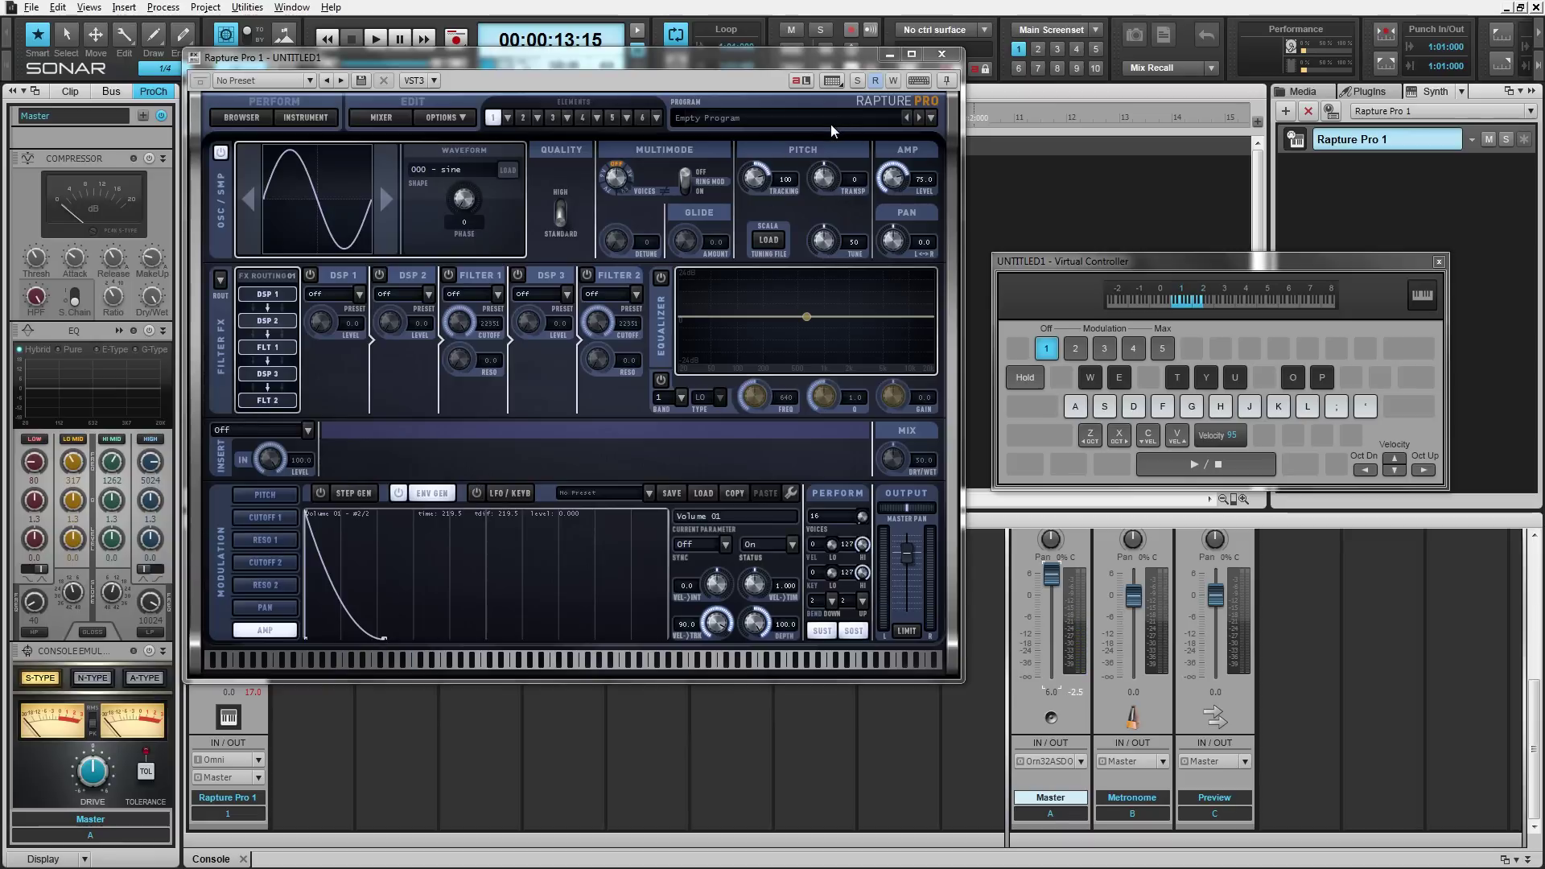
Transpose element 1 down to -11 semitones and audition the new pitch
{"action": "mouse_move", "coordinate": [829, 173]}
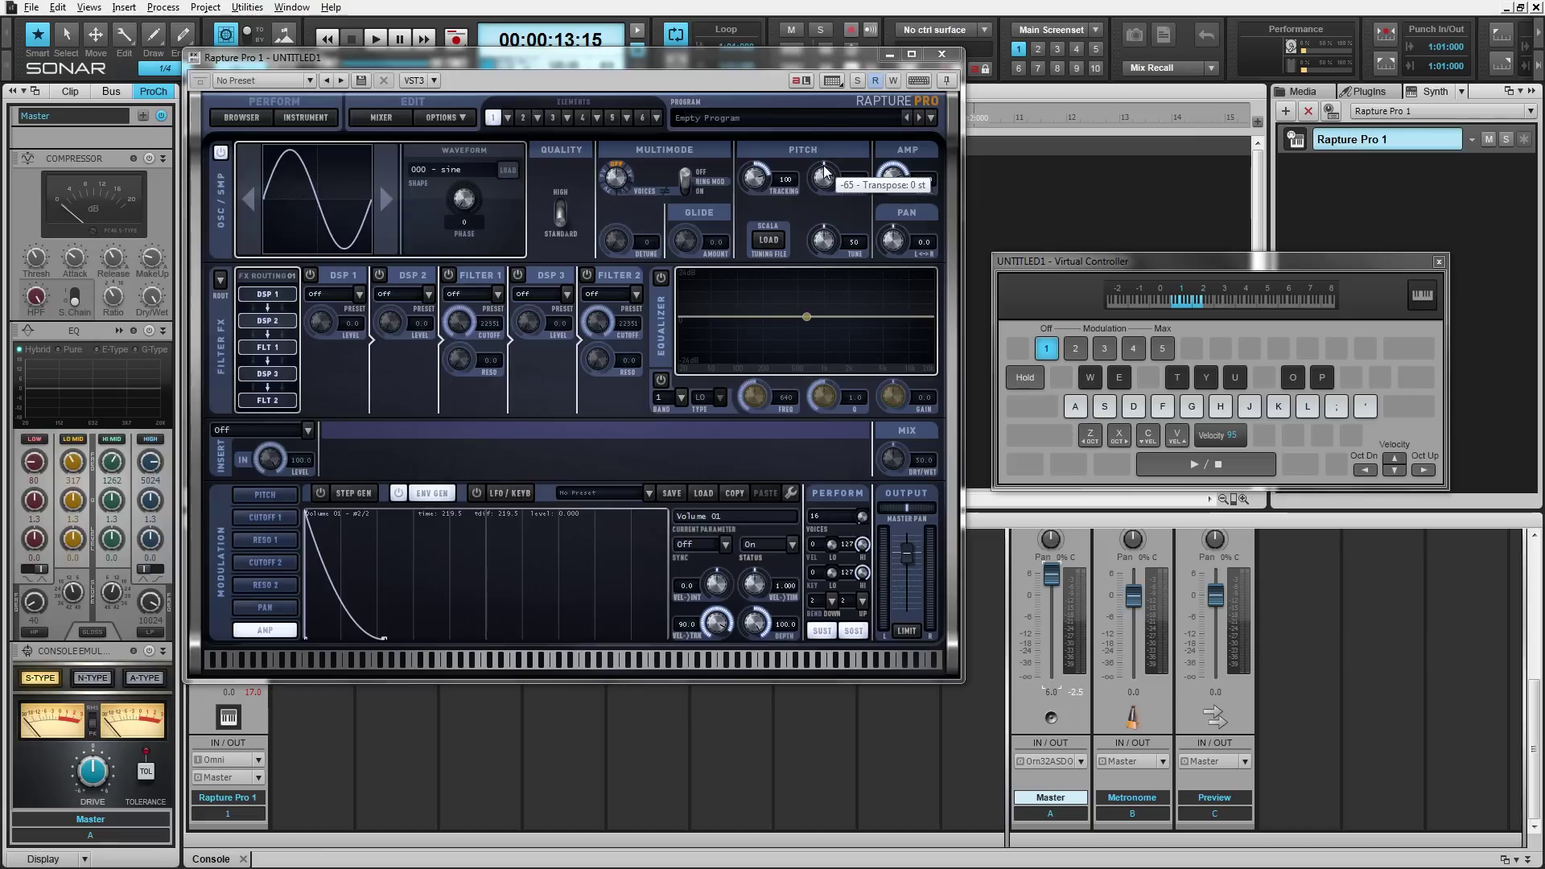
{"action": "left_click_drag", "start_coordinate": [829, 173], "coordinate": [829, 184]}
{"action": "key", "text": "a"}
{"action": "key", "text": "a"}
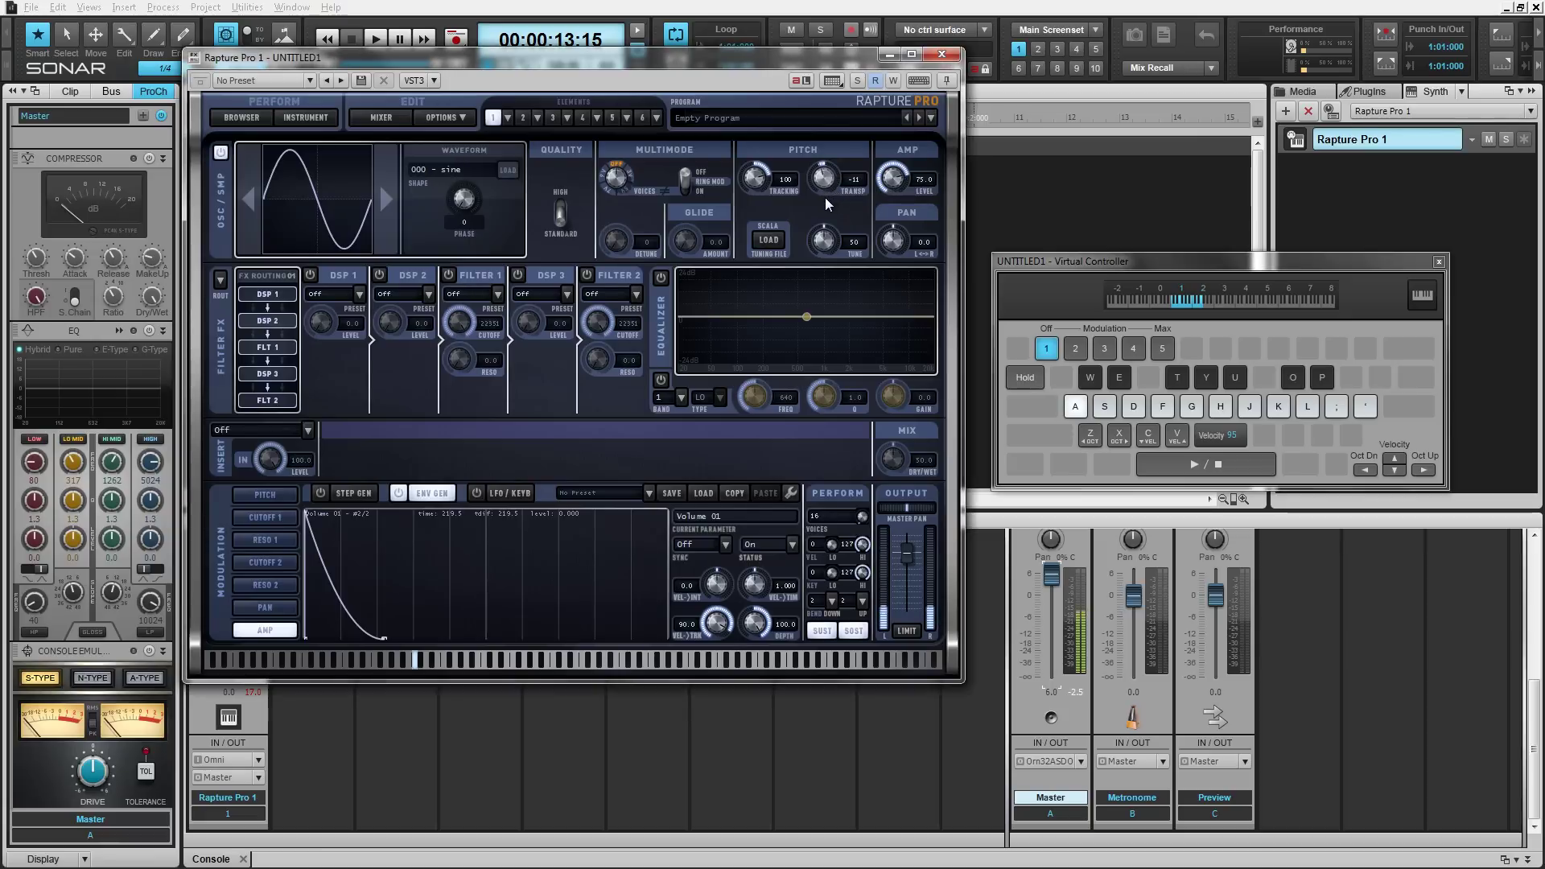
{"action": "key", "text": "a"}
{"action": "key", "text": "a"}
{"action": "key", "text": "a"}
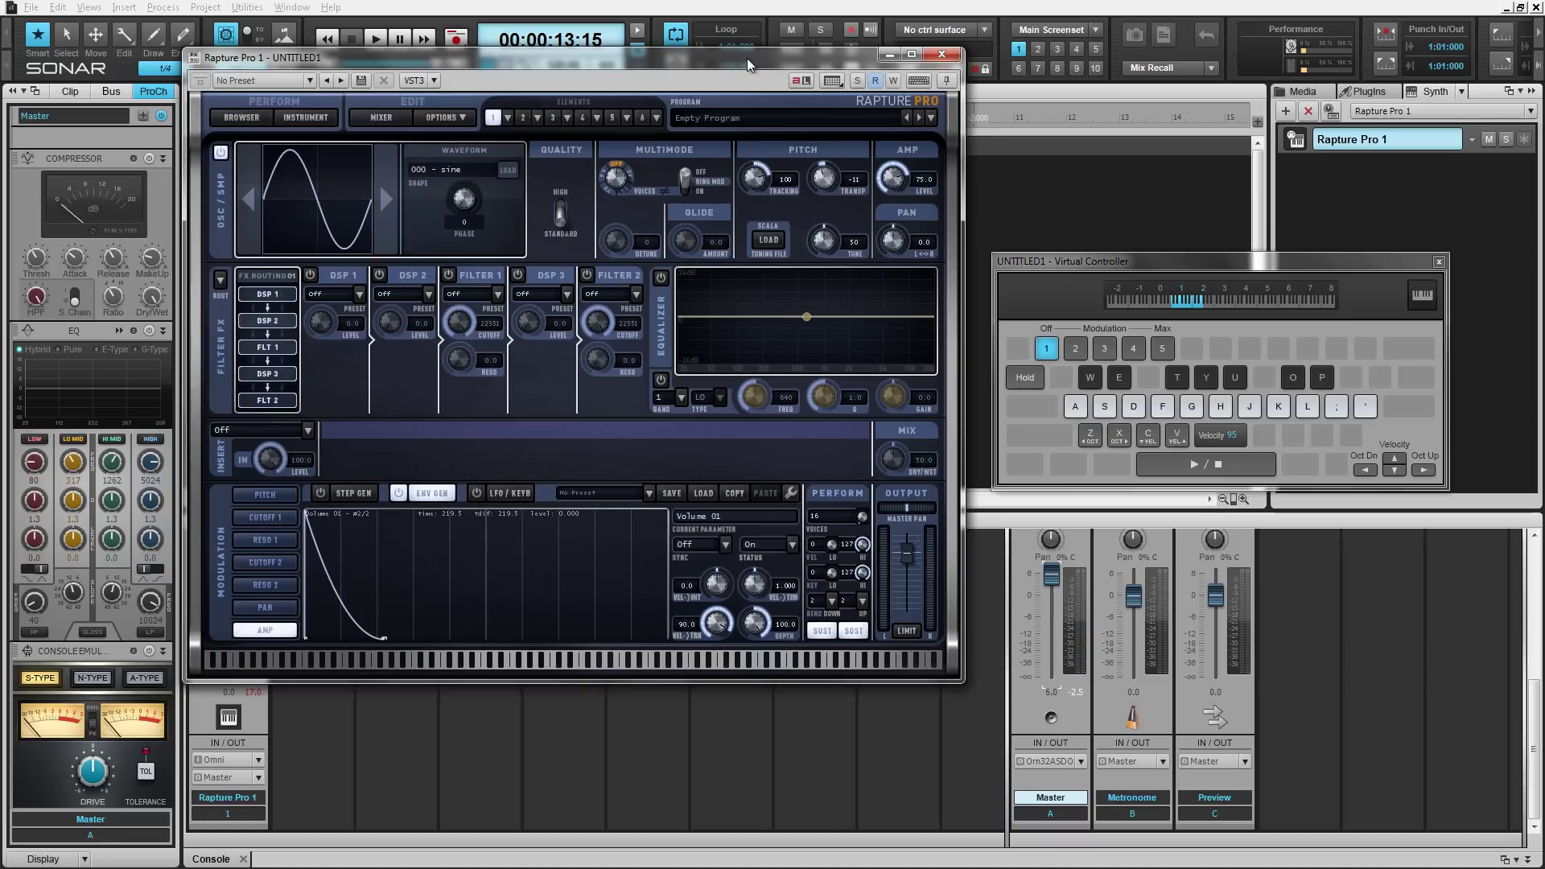
Pan element 1 hard left to -100 and test the panning
{"action": "left_click_drag", "start_coordinate": [746, 58], "coordinate": [737, 54]}
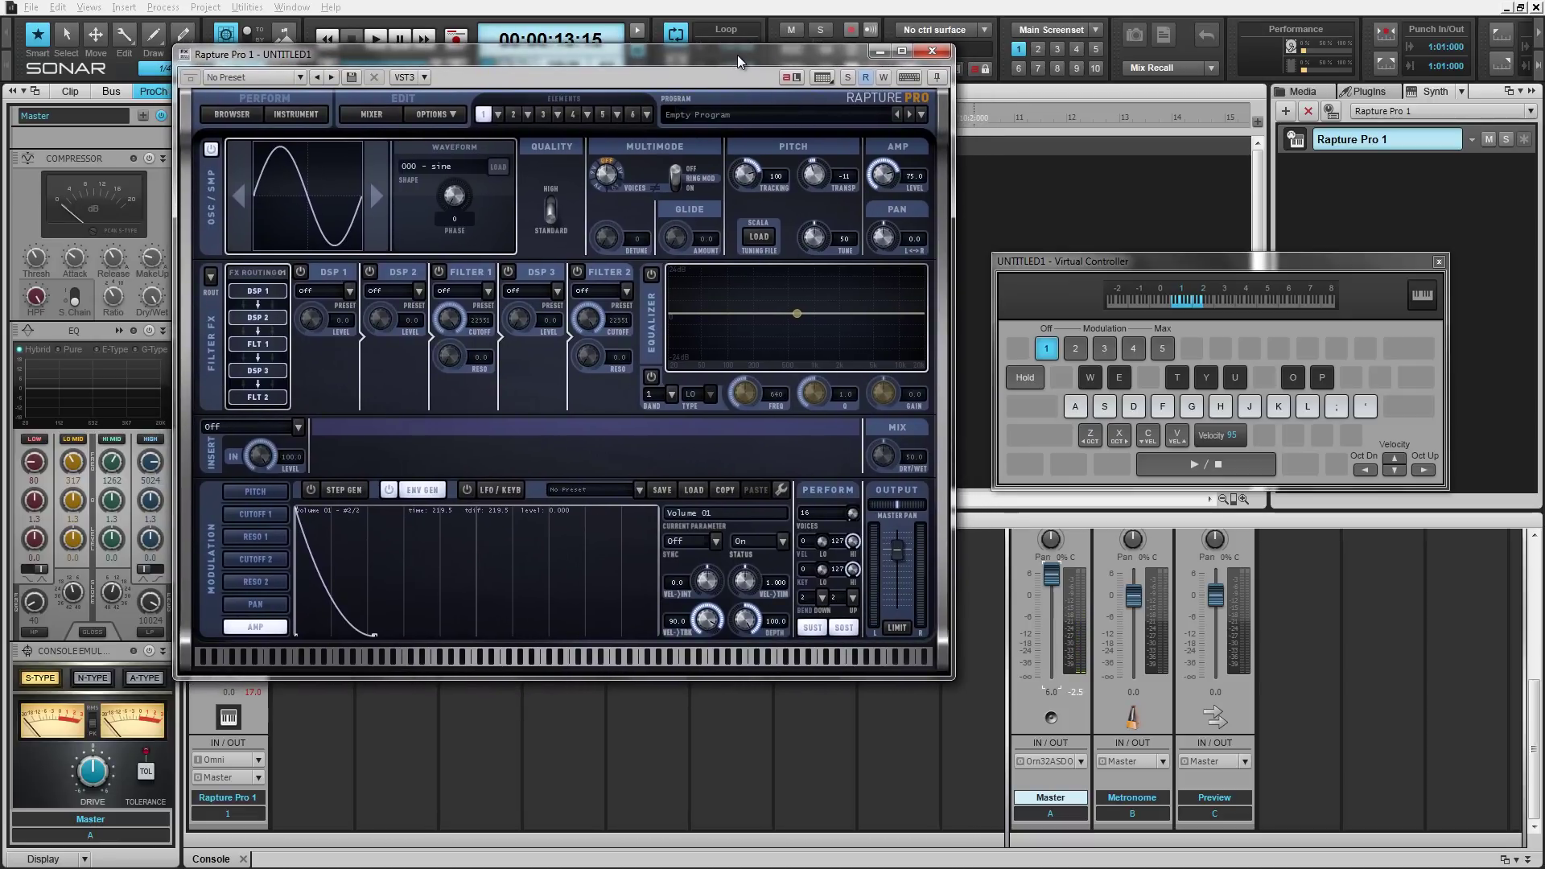
{"action": "key", "text": "a"}
{"action": "key", "text": "a"}
{"action": "key", "text": "a"}
{"action": "key", "text": "a"}
{"action": "left_click_drag", "start_coordinate": [884, 237], "coordinate": [896, 363]}
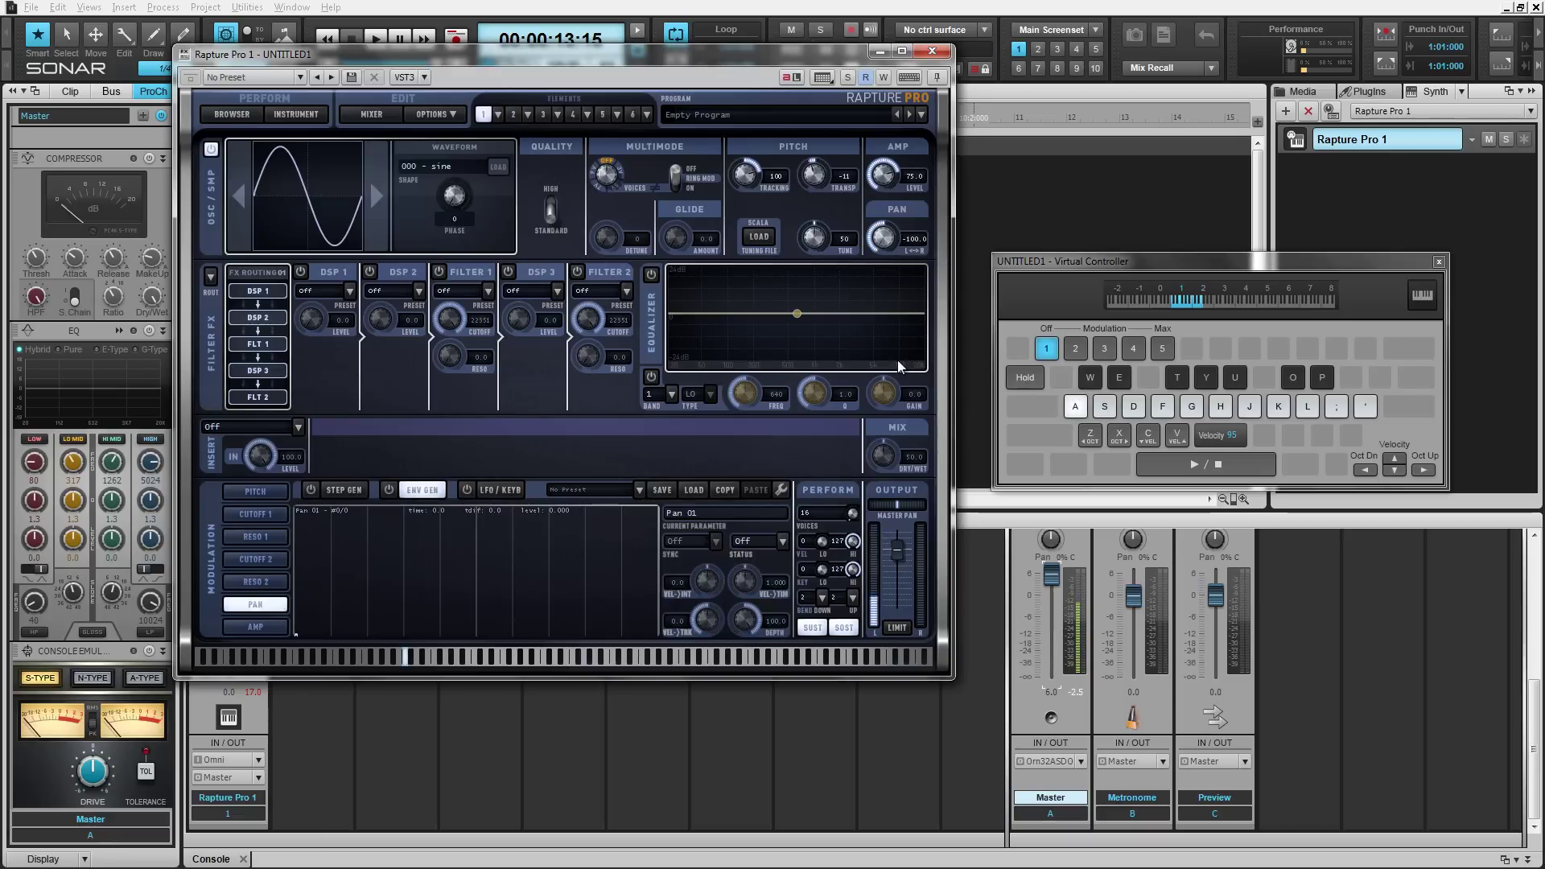
{"action": "key", "text": "a"}
{"action": "key", "text": "a"}
Copy element 1 and paste it into element 2
{"action": "left_click", "coordinate": [512, 115]}
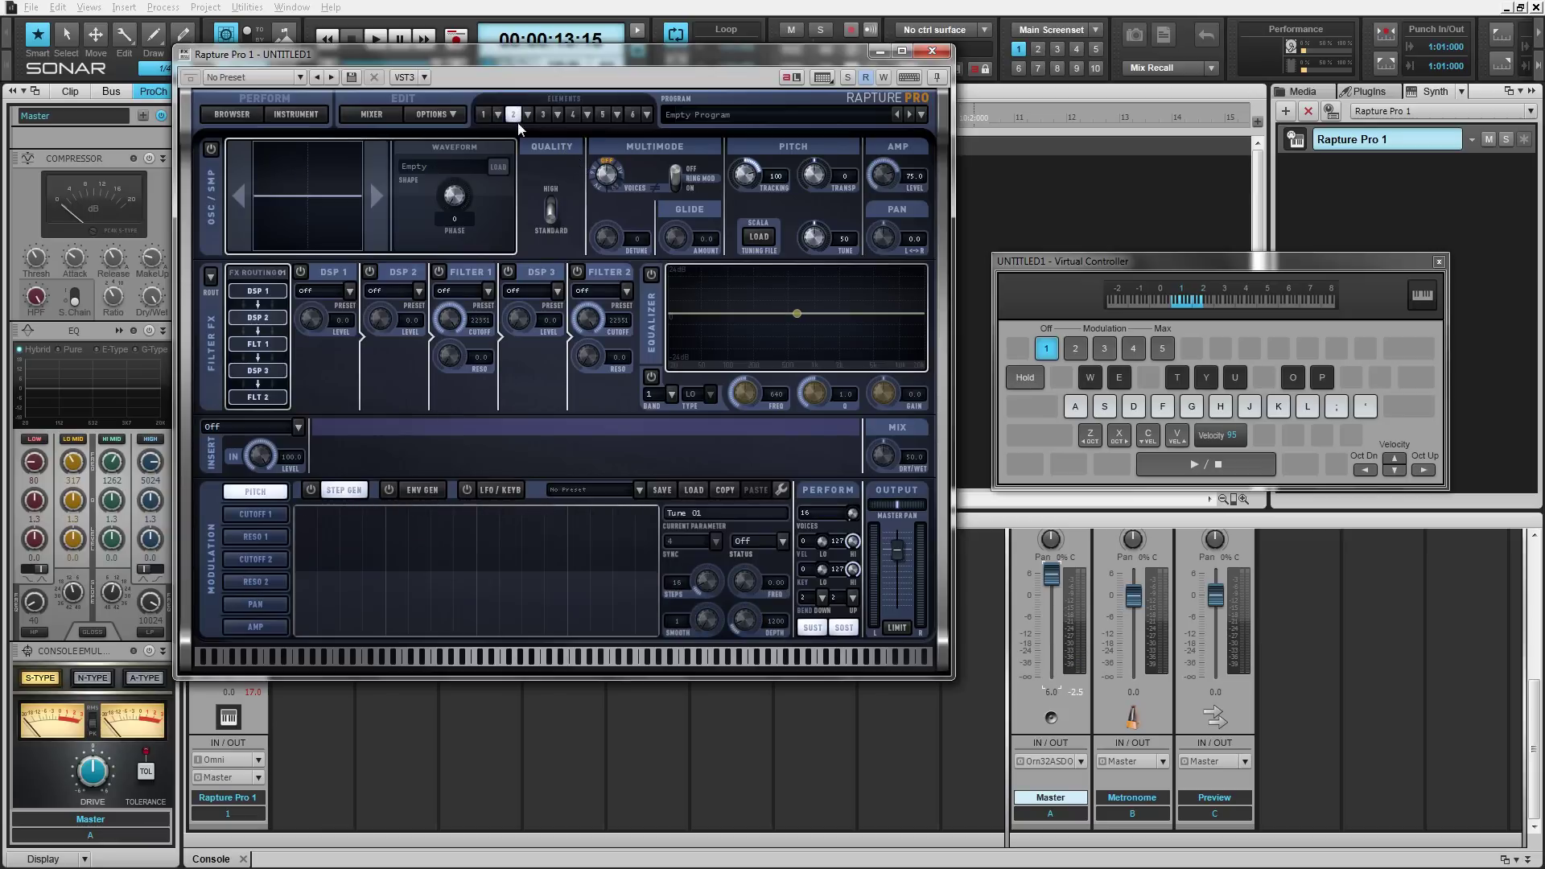
{"action": "left_click", "coordinate": [484, 115]}
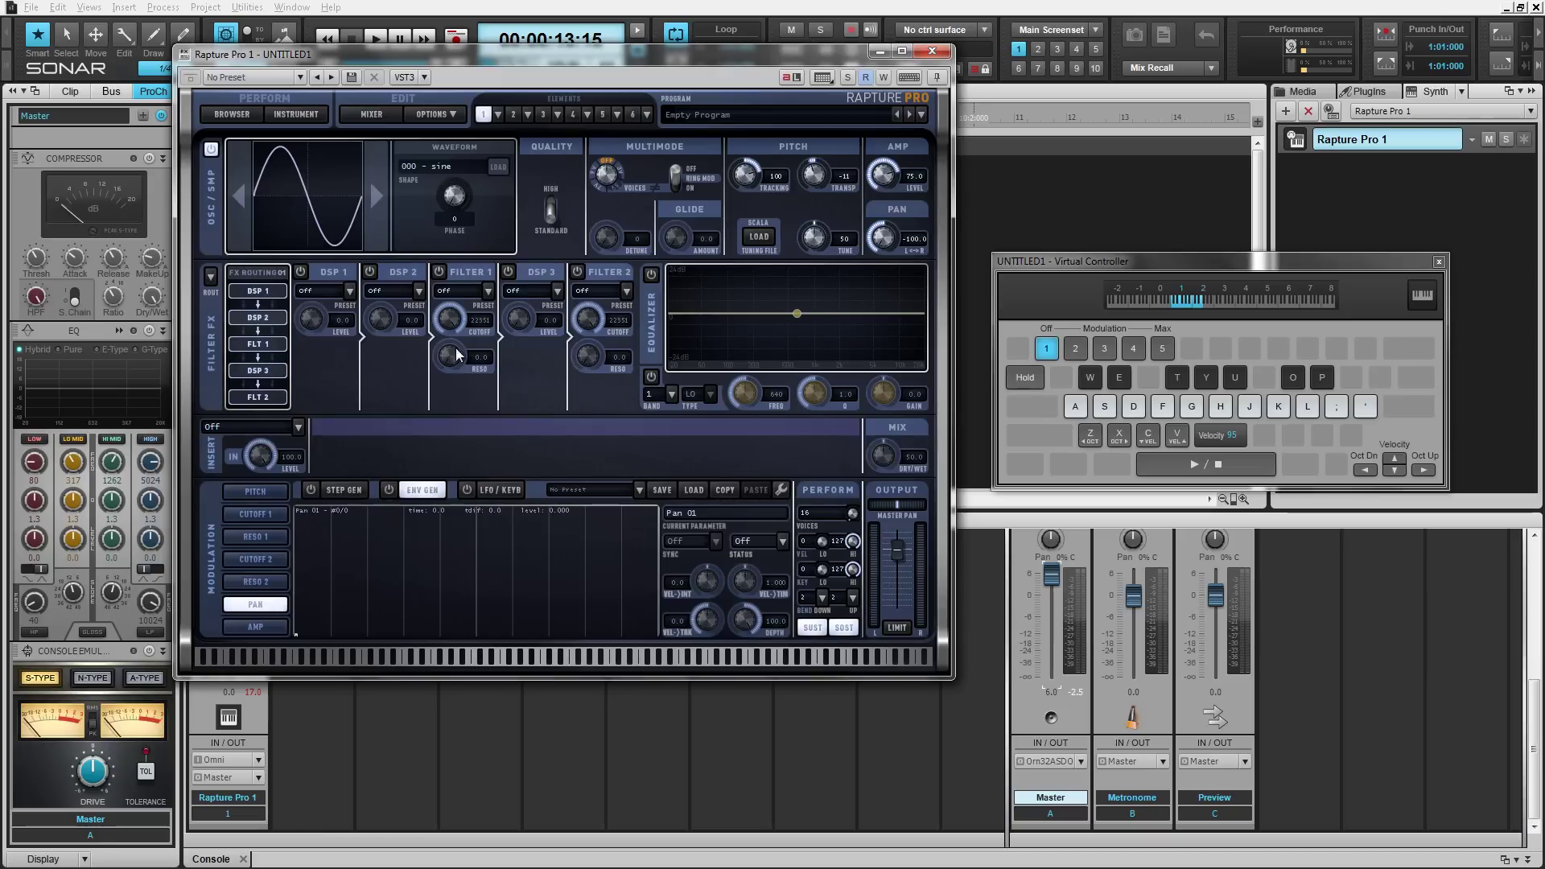
{"action": "left_click", "coordinate": [499, 115]}
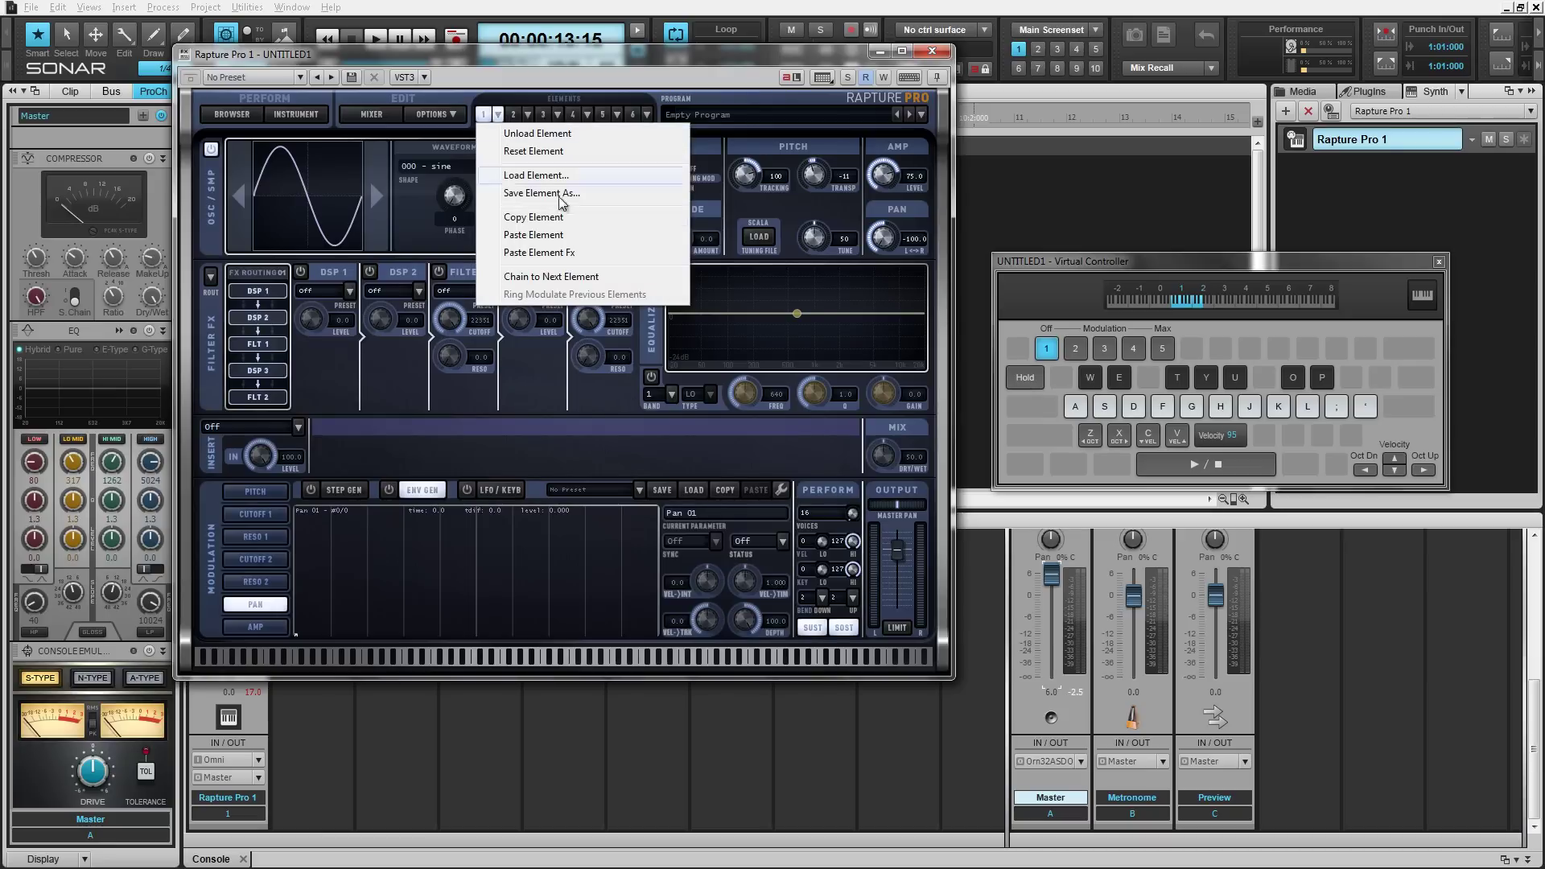
{"action": "left_click", "coordinate": [533, 217]}
{"action": "left_click", "coordinate": [512, 115]}
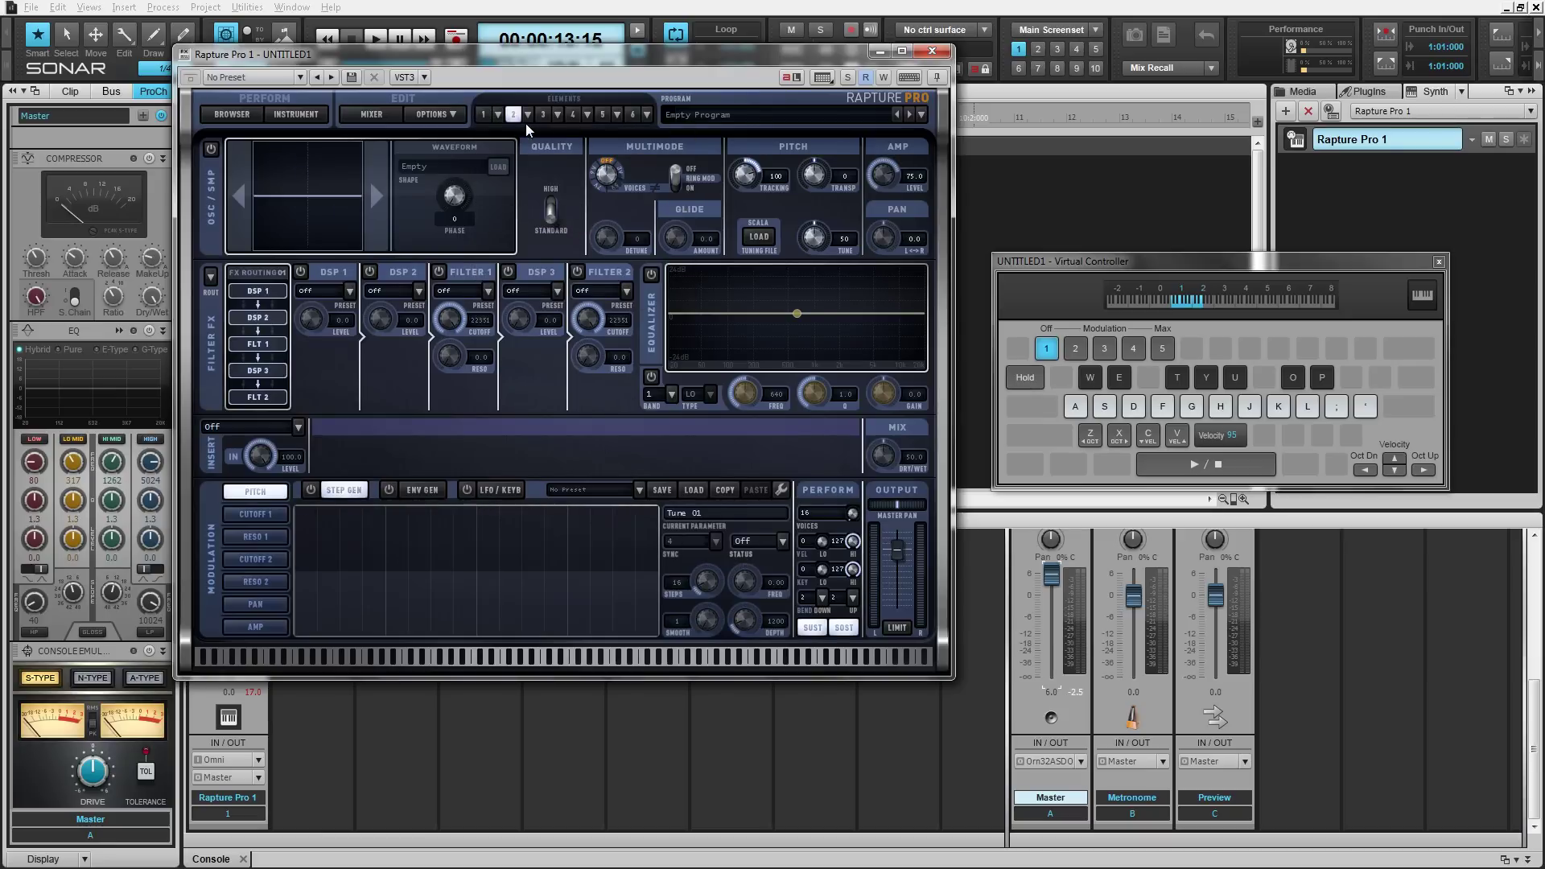
{"action": "left_click", "coordinate": [528, 115]}
{"action": "left_click", "coordinate": [599, 233]}
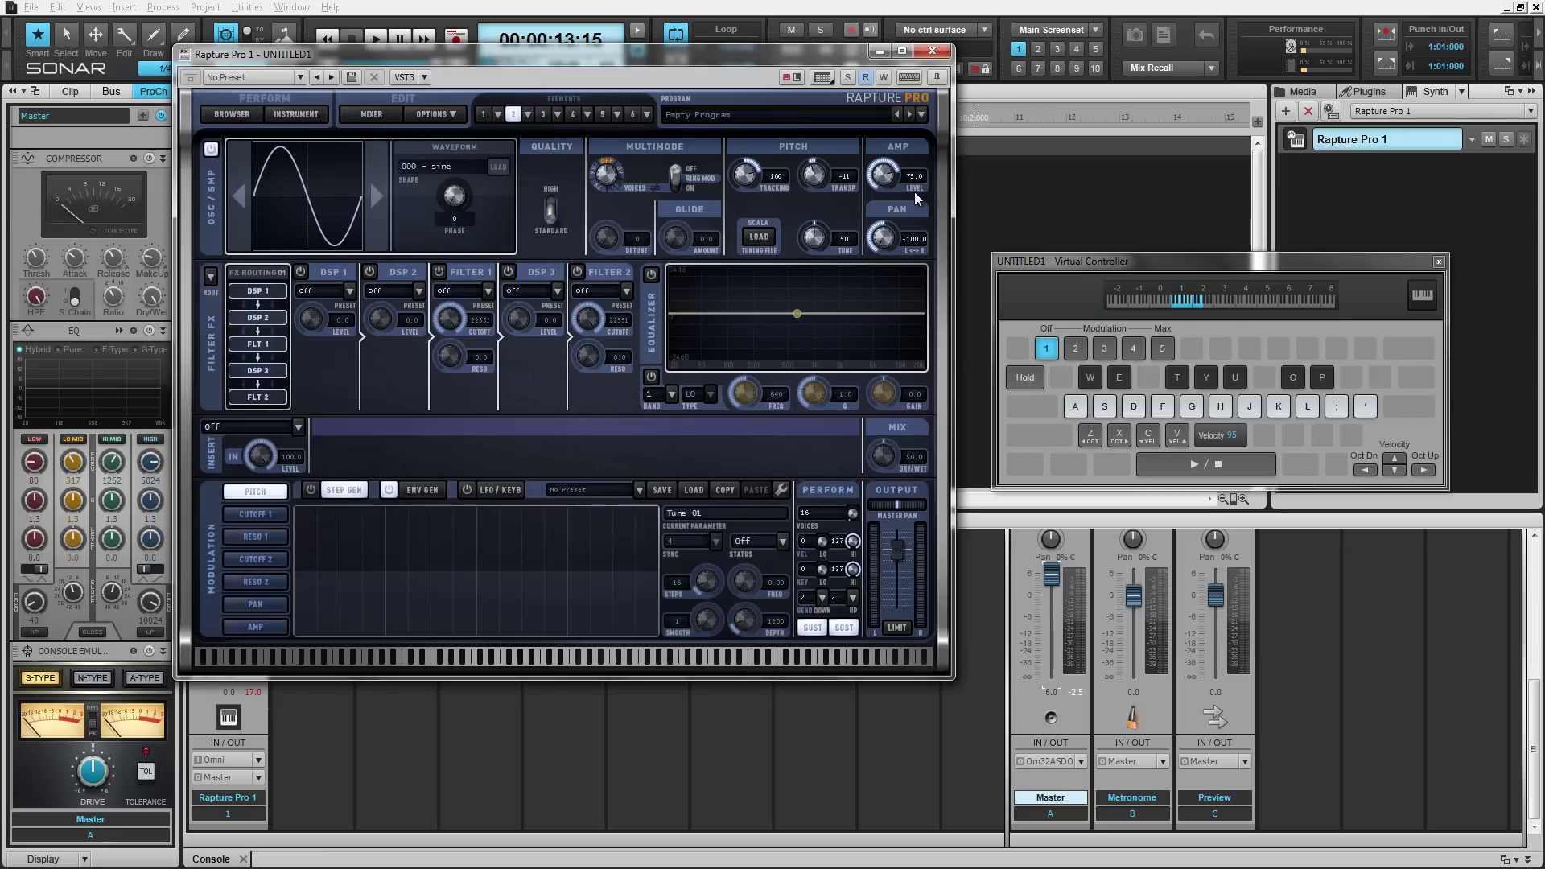
Pan element 2 hard right to 100, transpose it to -9, and audition the stereo kick
{"action": "left_click_drag", "start_coordinate": [889, 245], "coordinate": [894, 258]}
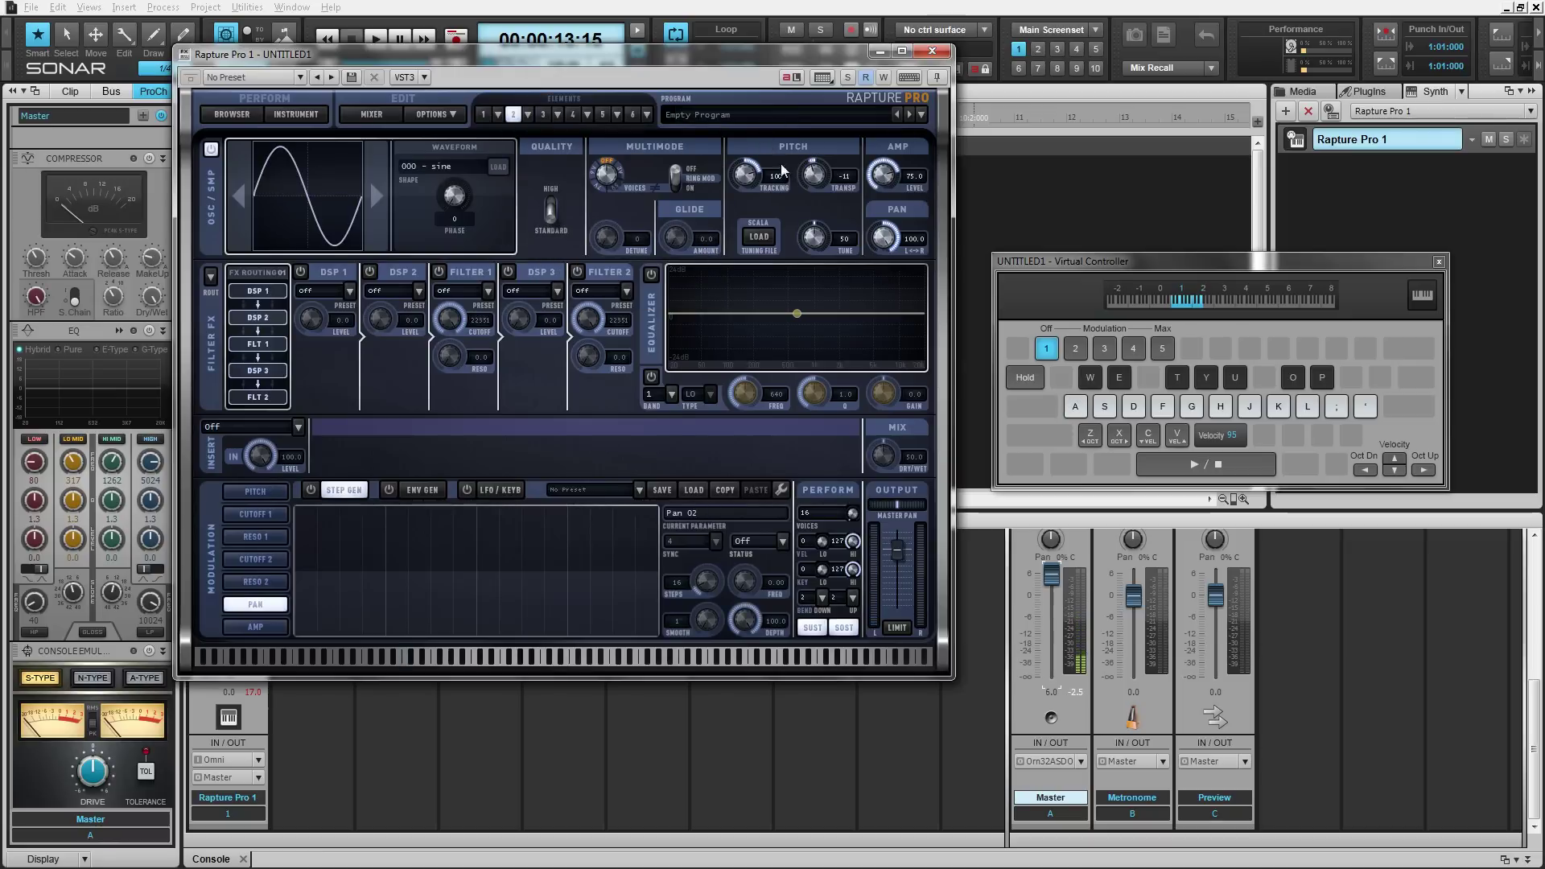
{"action": "scroll", "coordinate": [812, 177], "scroll_direction": "up", "scroll_amount": 2}
{"action": "key", "text": "a"}
{"action": "key", "text": "a"}
{"action": "key", "text": "a"}
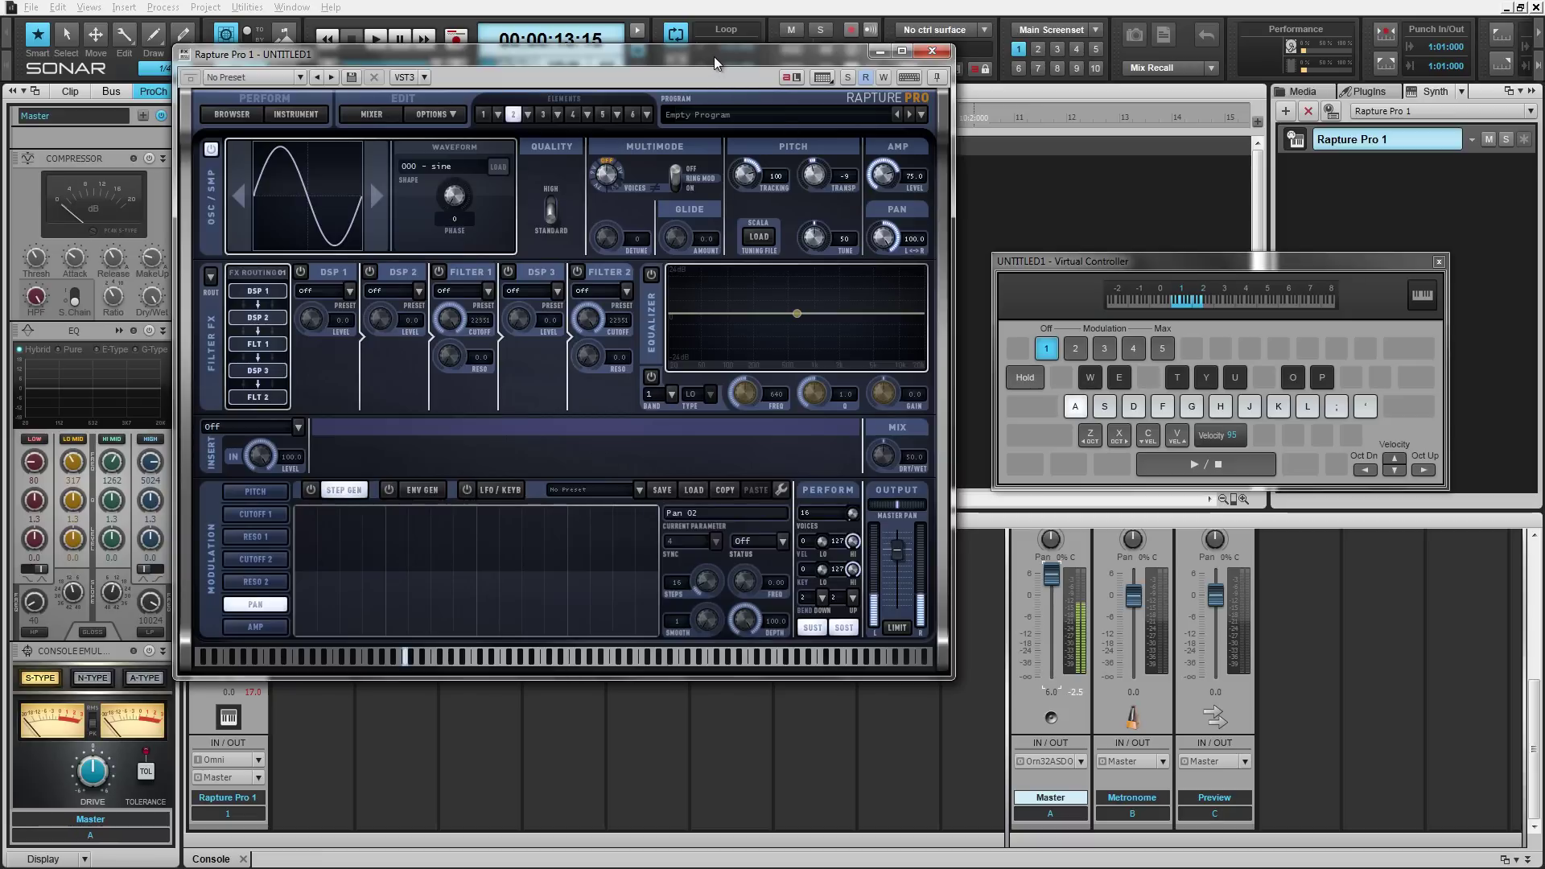